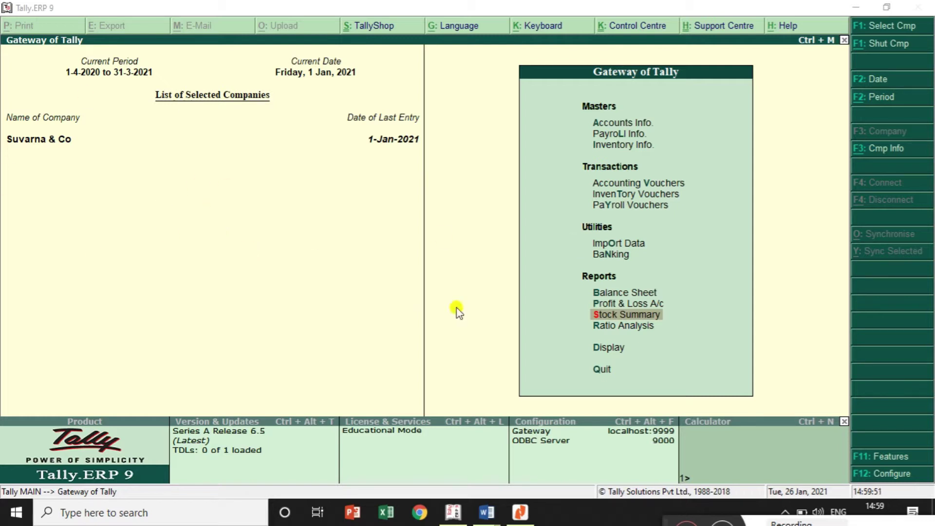
# Open the accounting vouchers and switch the sales voucher to accounting invoice mode.
pyautogui.click(652, 184)
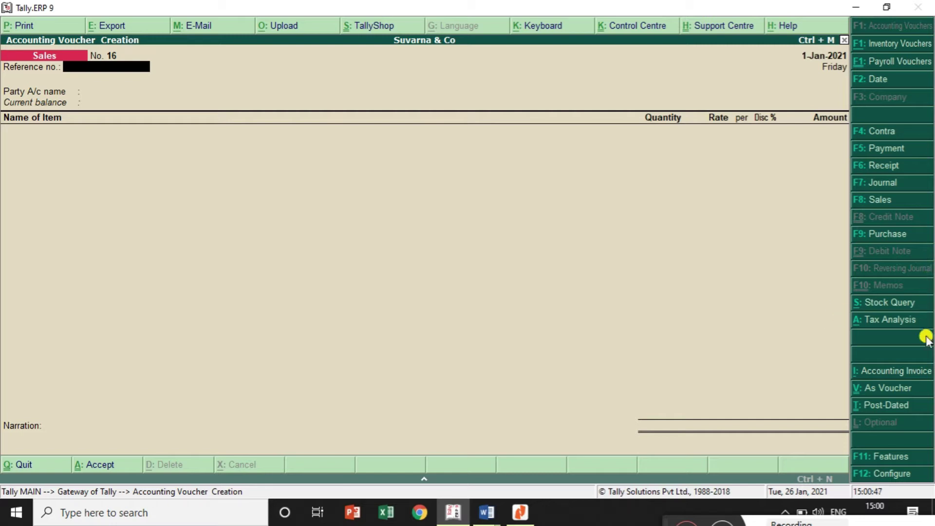
pyautogui.click(902, 372)
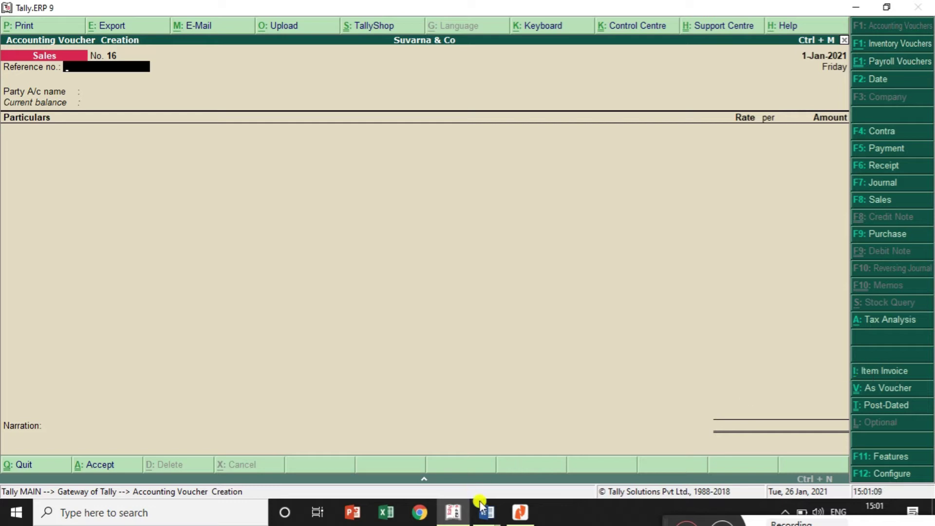
# Switch to the Word document "as voucher,as invoice exp" and read the purchase and sales voucher examples.
pyautogui.click(487, 516)
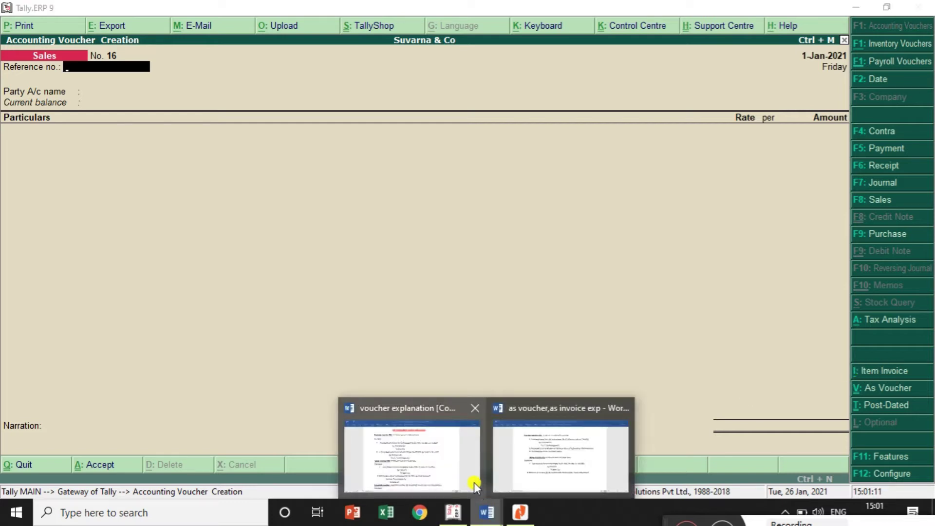
pyautogui.click(557, 450)
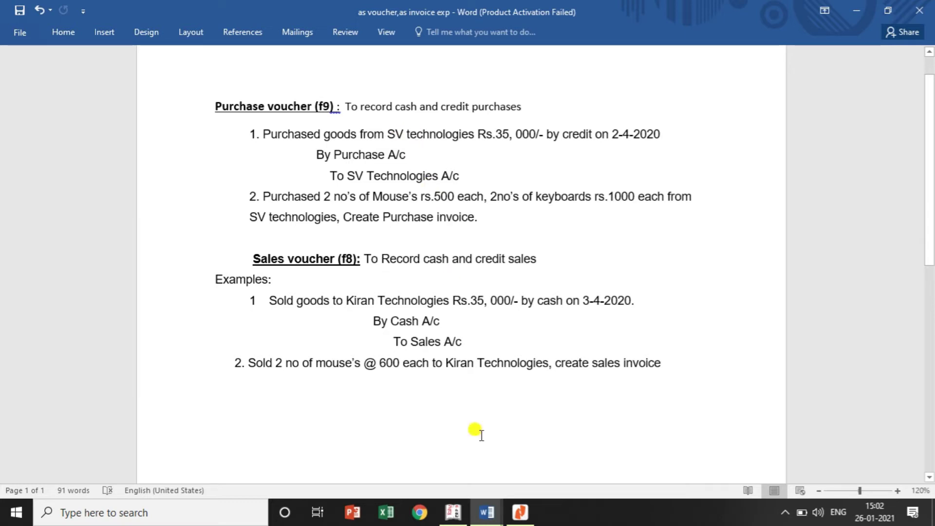
# Return to Tally.ERP 9, put the sales voucher in voucher mode, and open a purchase voucher in the same mode.
pyautogui.click(465, 509)
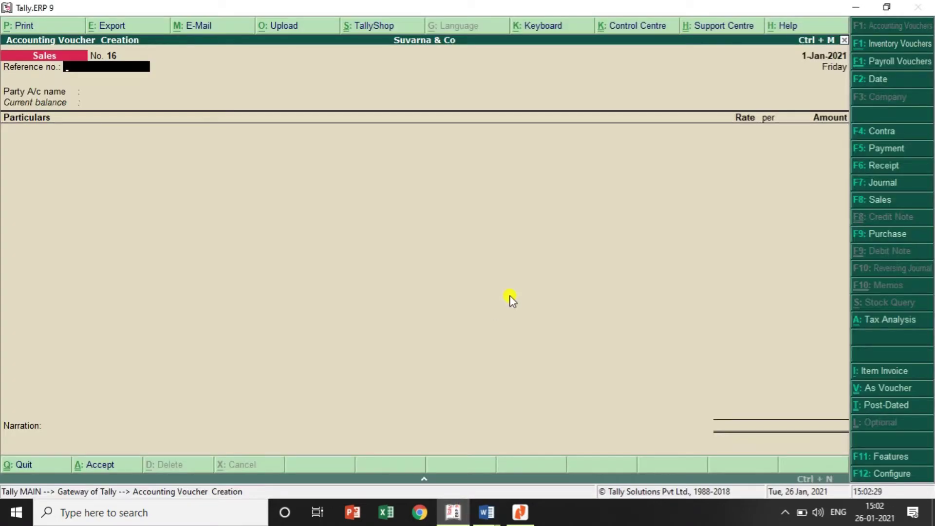
pyautogui.click(895, 392)
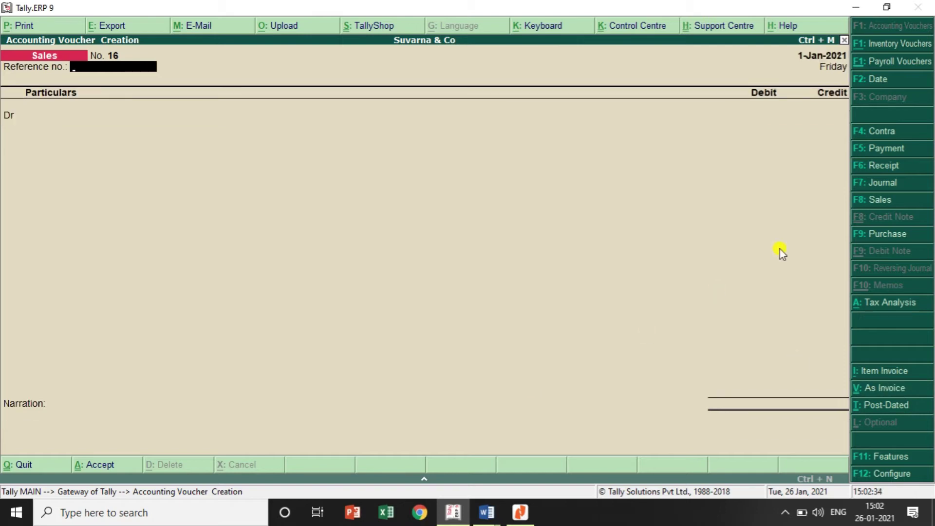
pyautogui.click(877, 234)
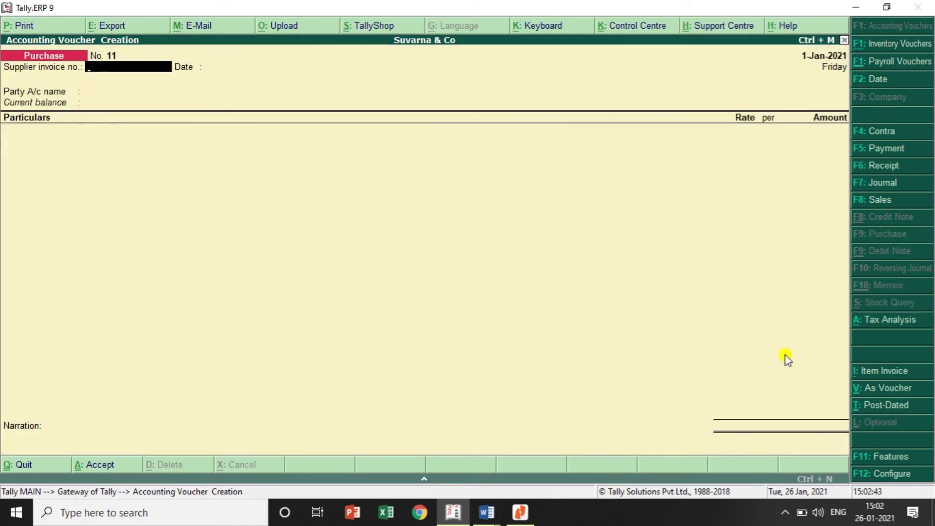
pyautogui.click(881, 388)
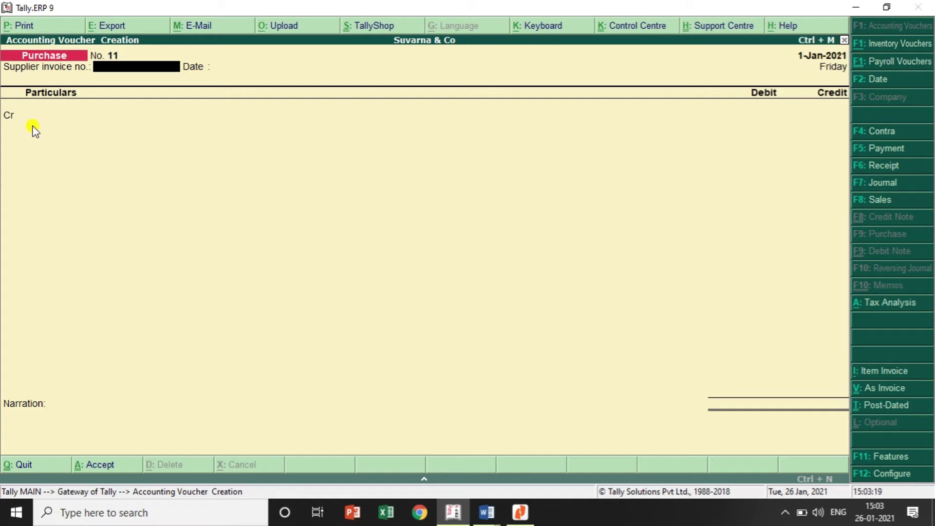
# Enter supplier invoice number 11 on the purchase voucher and accept the 1-Jan-2021 date.
pyautogui.write('11')
pyautogui.press('Return')
pyautogui.press('Return')
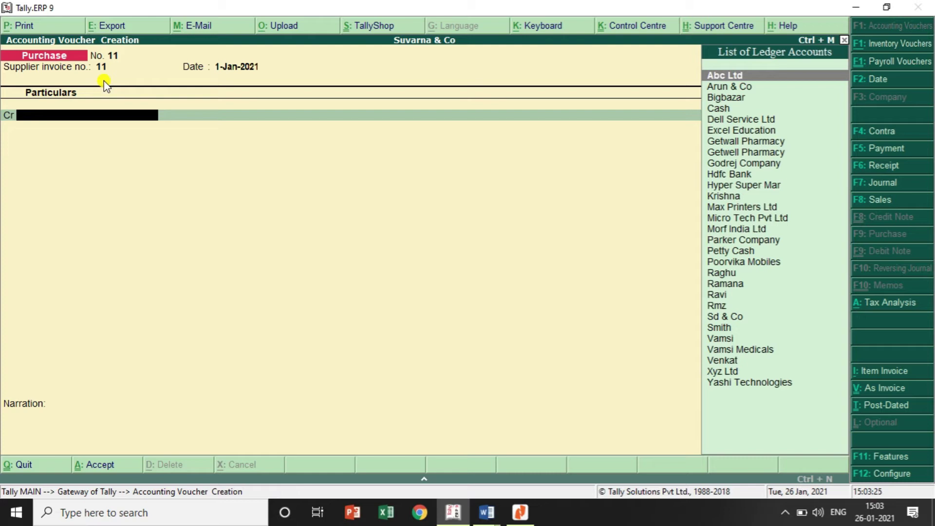
# Create the ledger Sv Technologies under Sundry Creditors from the voucher's credit line and save it.
pyautogui.write('s')
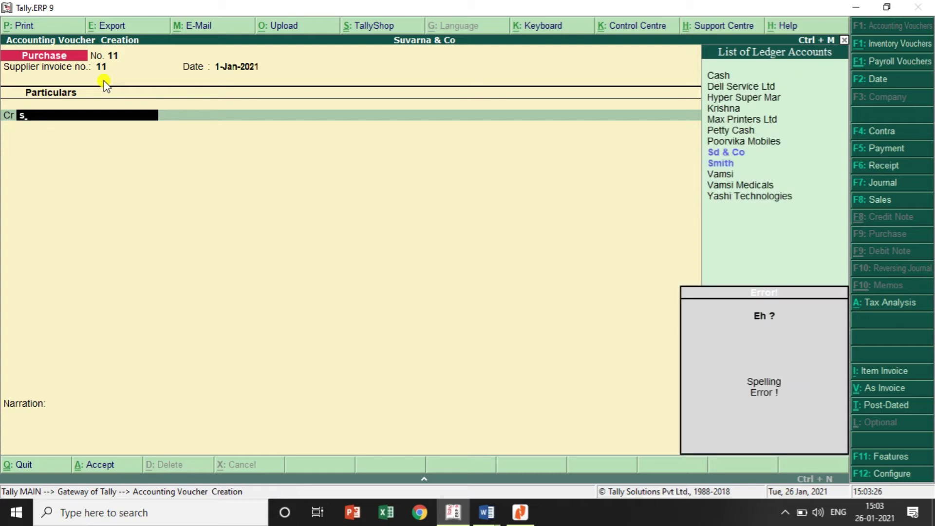
pyautogui.press('BackSpace')
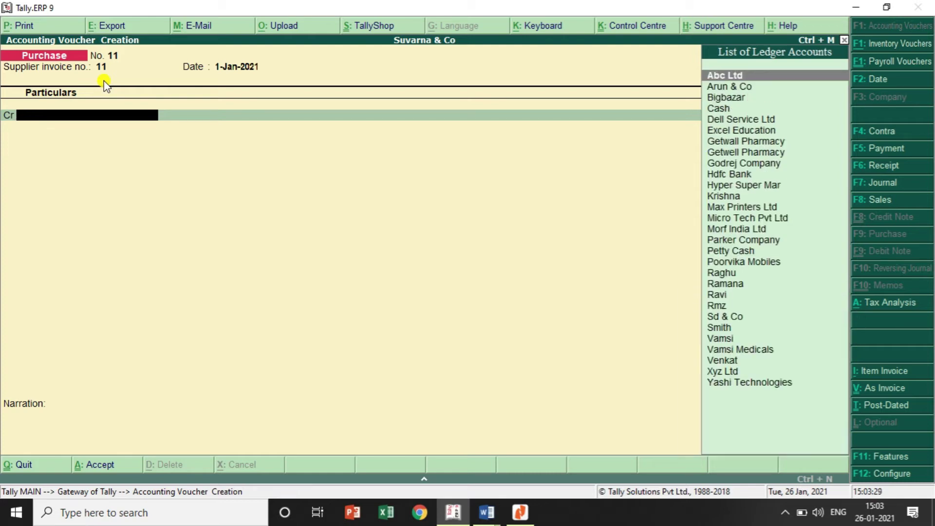
pyautogui.write('s')
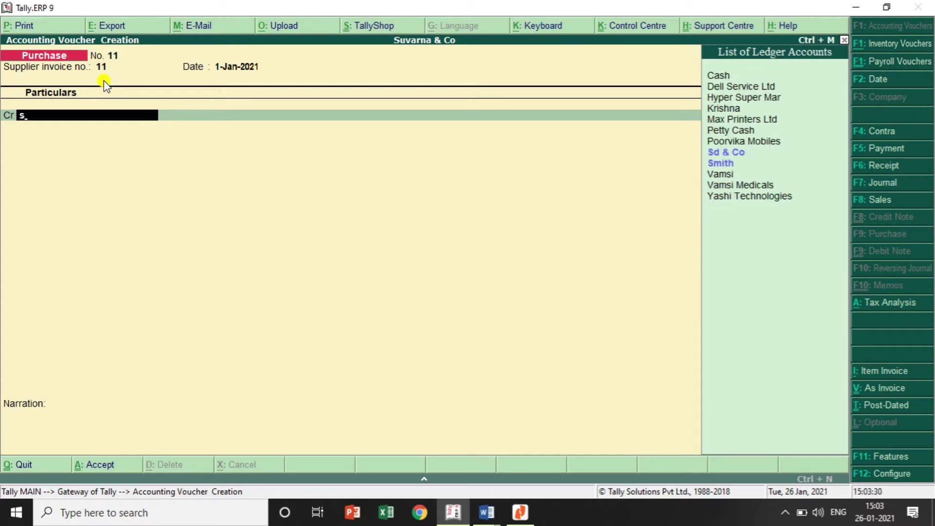
pyautogui.hotkey('alt', 'c')
pyautogui.write('v Tech')
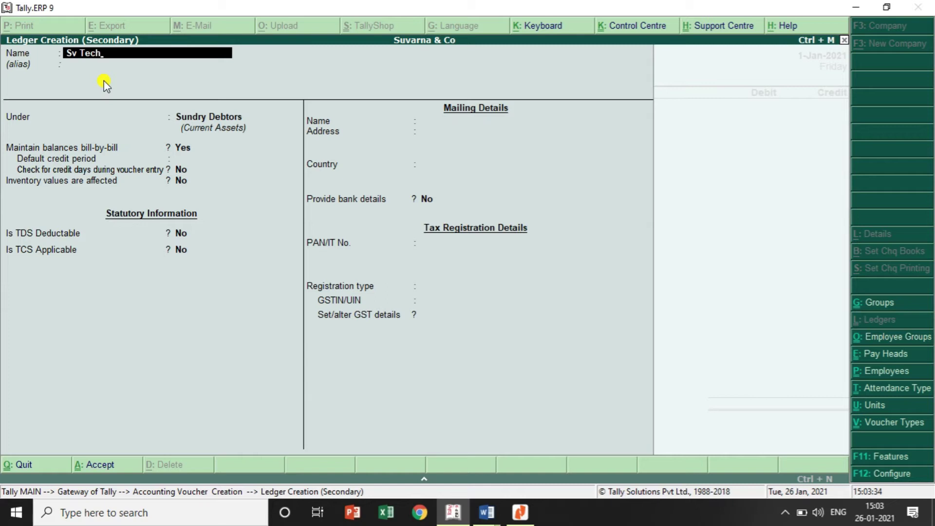
pyautogui.write('nologies')
pyautogui.press('Return')
pyautogui.press('Return')
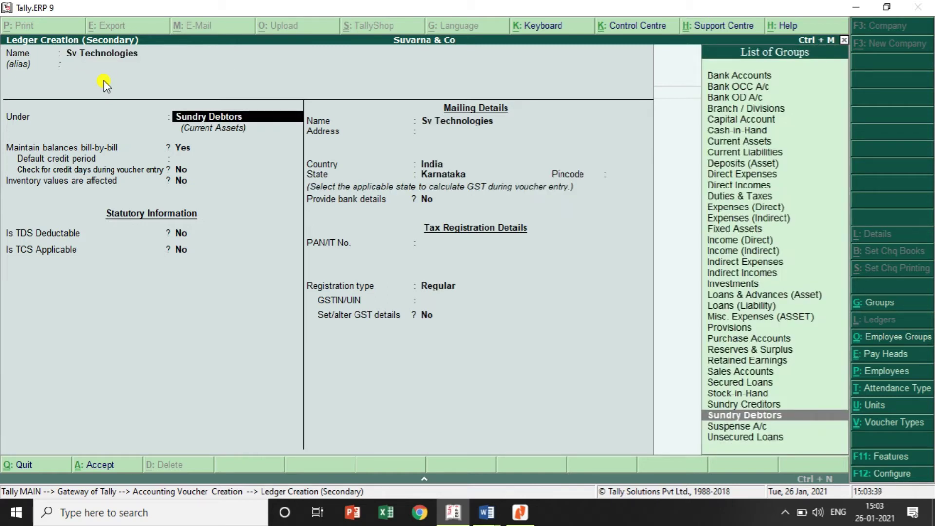
pyautogui.write('S')
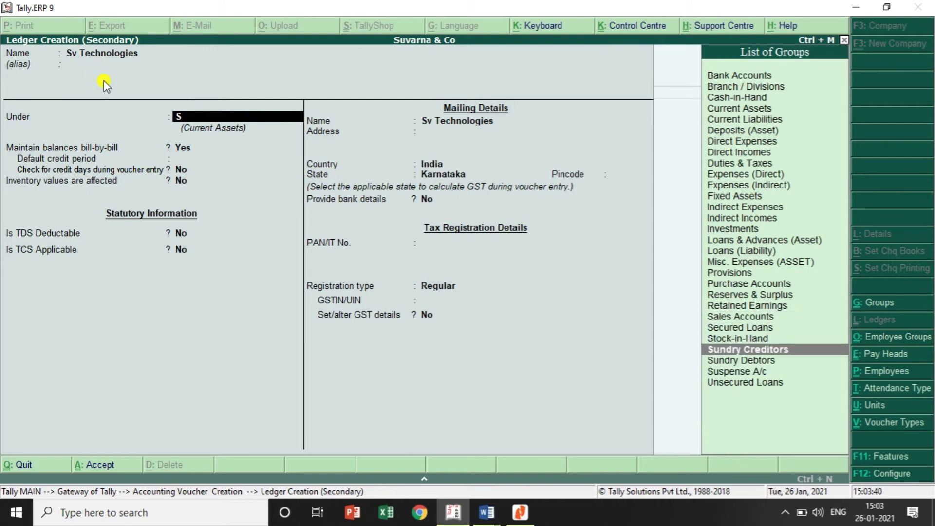
pyautogui.press('Return')
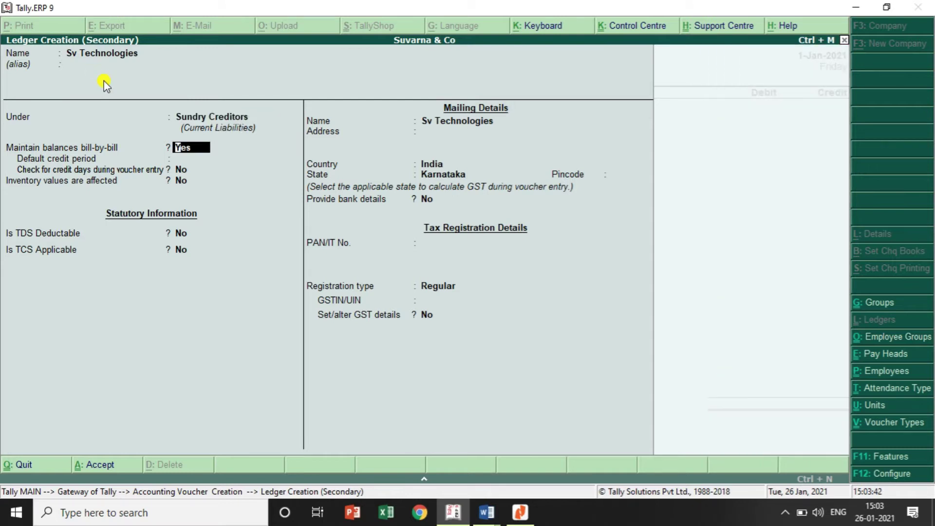
pyautogui.hotkey('ctrl', 'a')
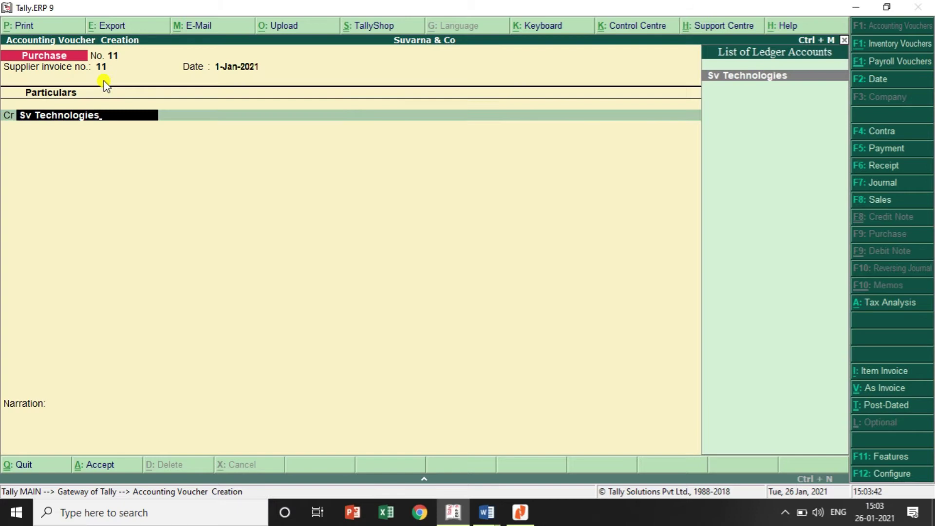
# Choose Sv Technologies as the credit party and accept its supplier details with the address left blank.
pyautogui.press('Return')
pyautogui.press('Return')
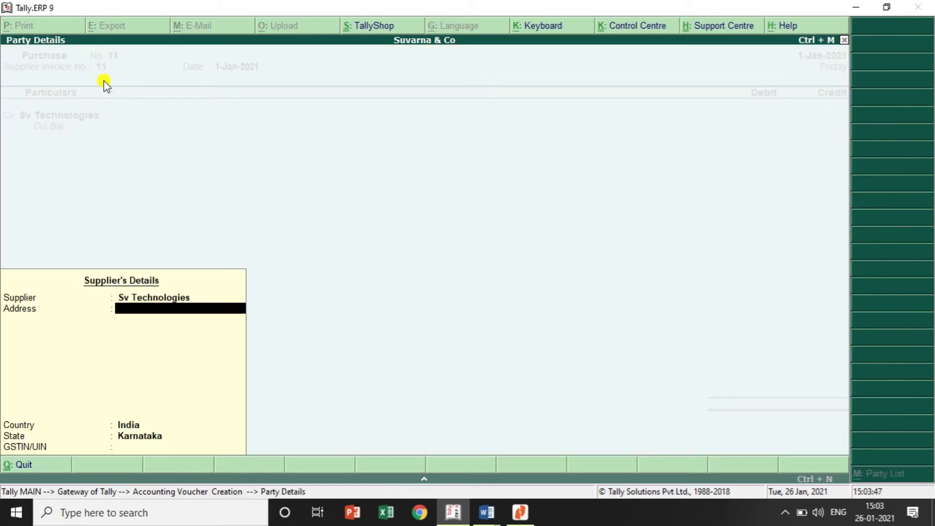
pyautogui.press('Return')
pyautogui.press('Return')
pyautogui.press('Return')
pyautogui.press('Return')
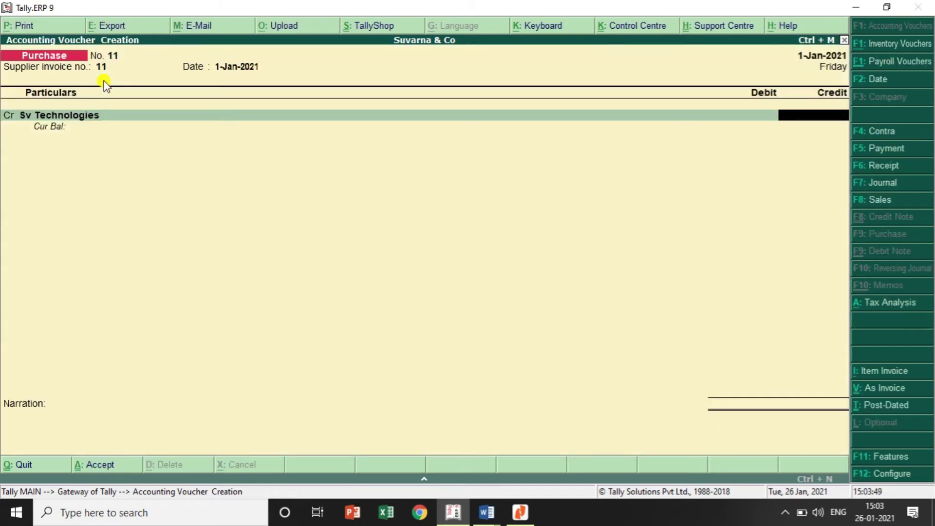
# Check the purchase amount in the Word example and credit Sv Technologies with 35000.
pyautogui.hotkey('alt', 'Tab')
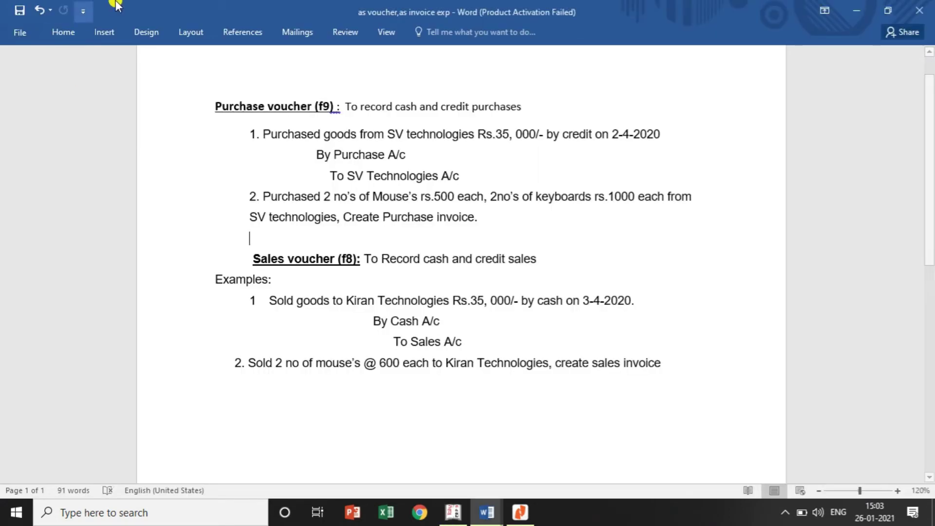
pyautogui.hotkey('alt', 'Tab')
pyautogui.write('3')
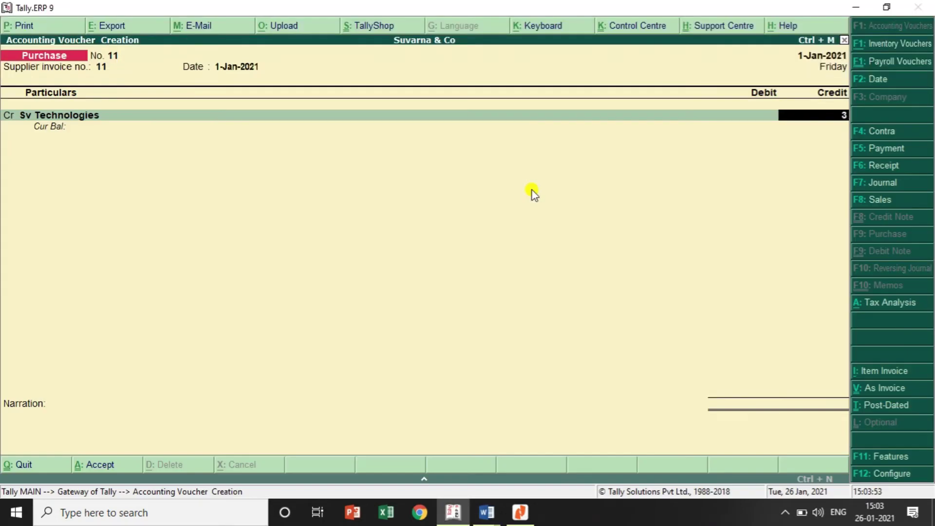
pyautogui.write('5000')
pyautogui.press('Return')
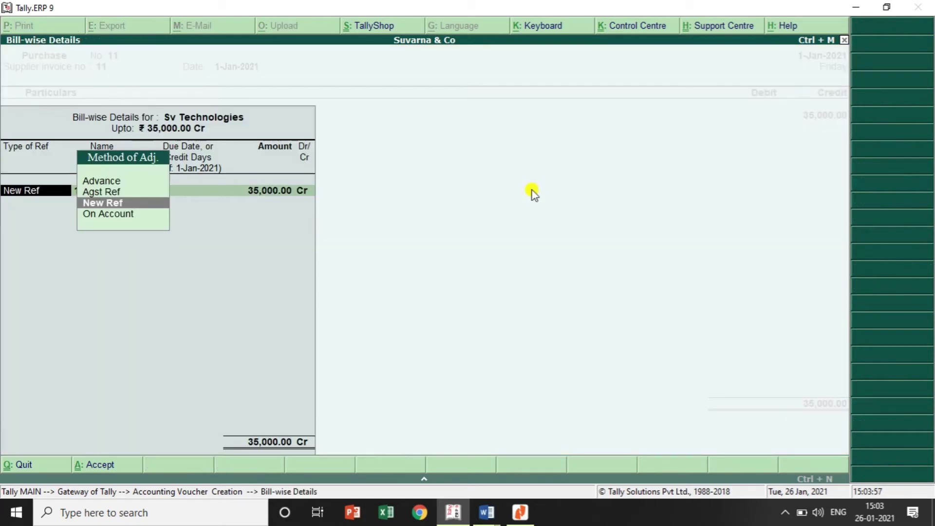
# Allocate the Sv Technologies credit to a New Ref named 11 in the bill-wise details.
pyautogui.click(132, 203)
pyautogui.press('Return')
pyautogui.press('Return')
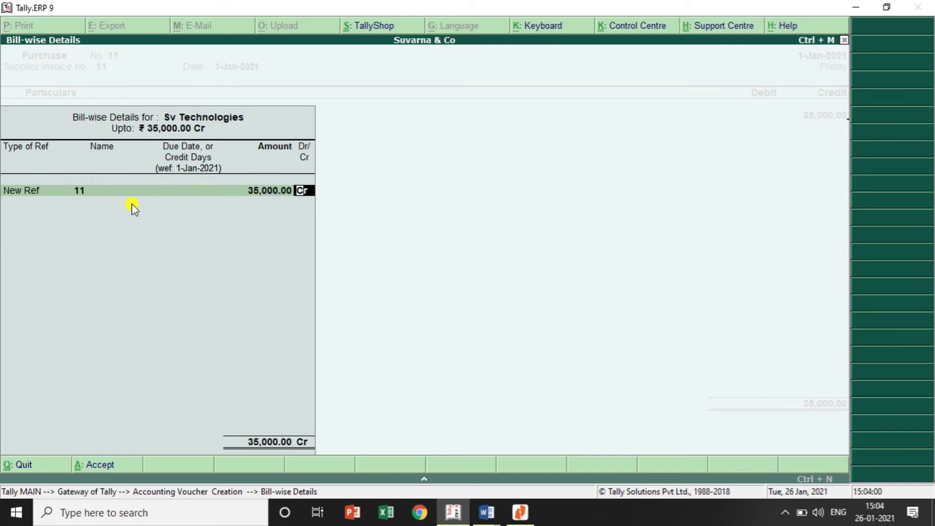
pyautogui.press('Return')
# Debit the Purchase ledger with 35,000, leaving the tax classification and inventory allocations empty, and check the entry against the Word example.
pyautogui.write('Pu')
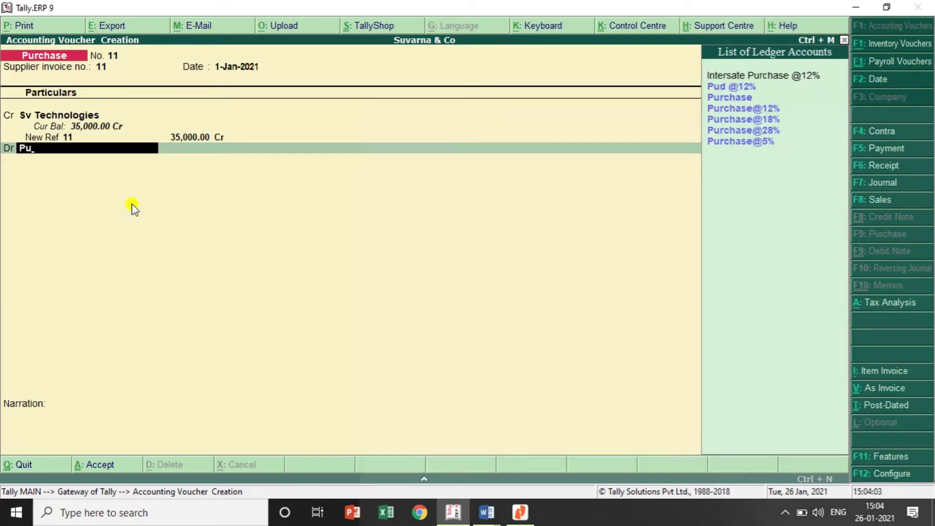
pyautogui.press('Down')
pyautogui.press('Return')
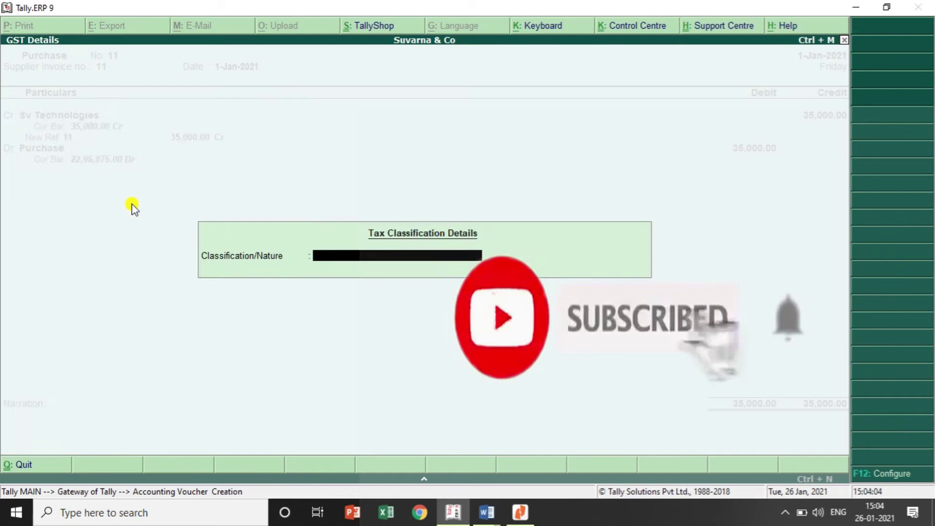
pyautogui.press('Return')
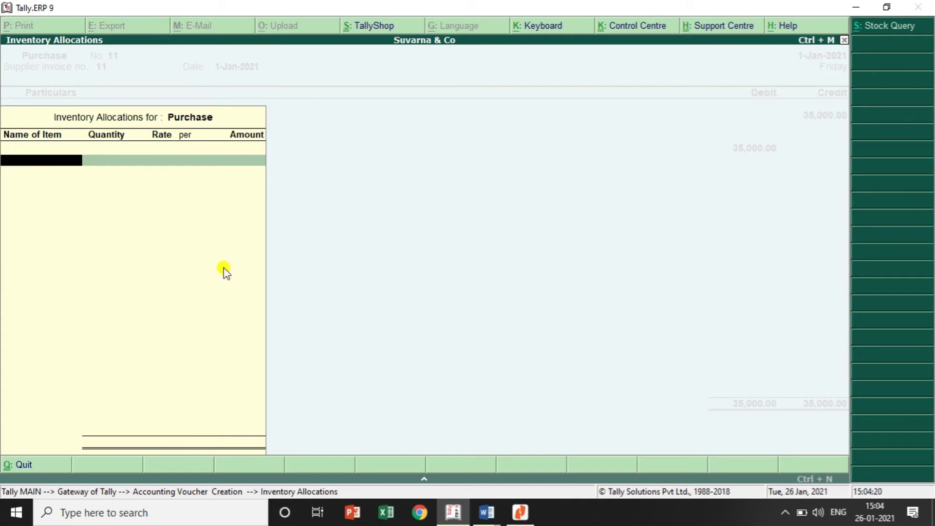
pyautogui.press('Escape')
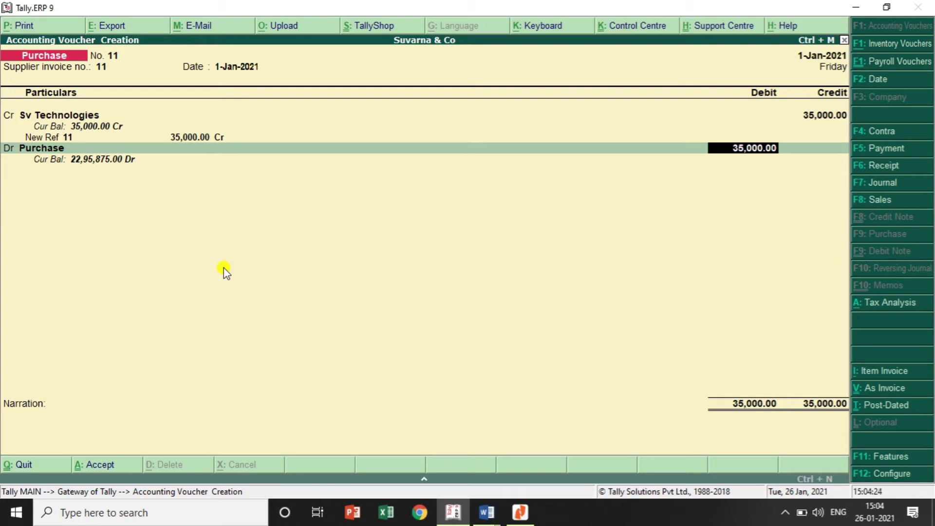
pyautogui.hotkey('alt', 'Tab')
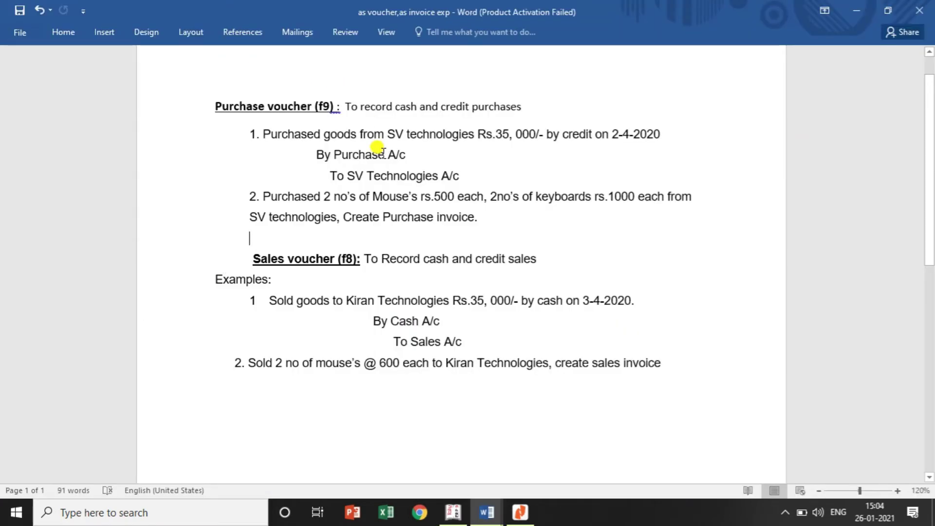
pyautogui.hotkey('alt', 'Tab')
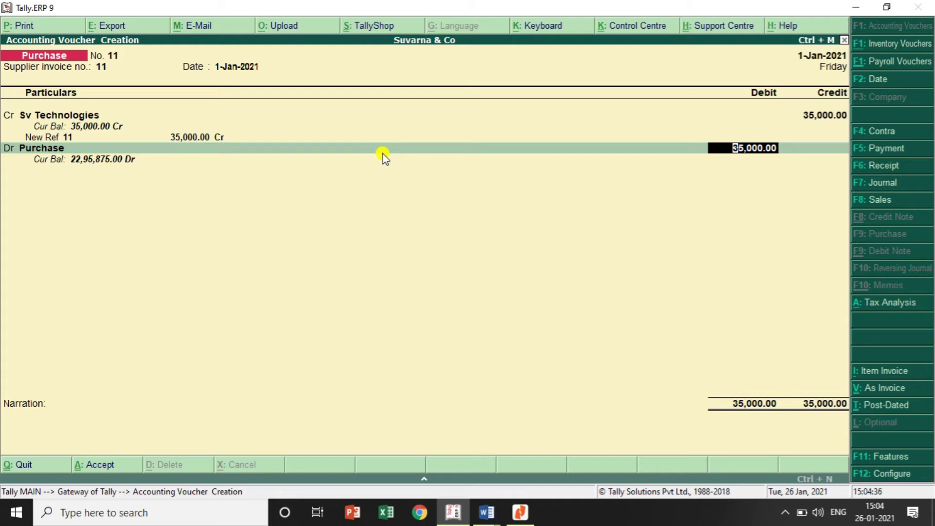
pyautogui.press('Return')
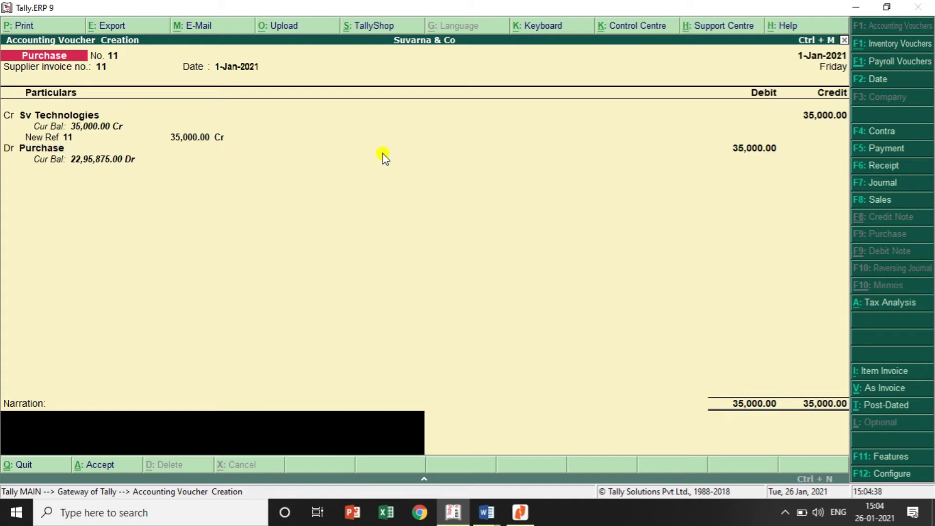
# Add the narration "goods purchase from sv technologies" and save the purchase voucher.
pyautogui.write('goods purchase from sv technologies')
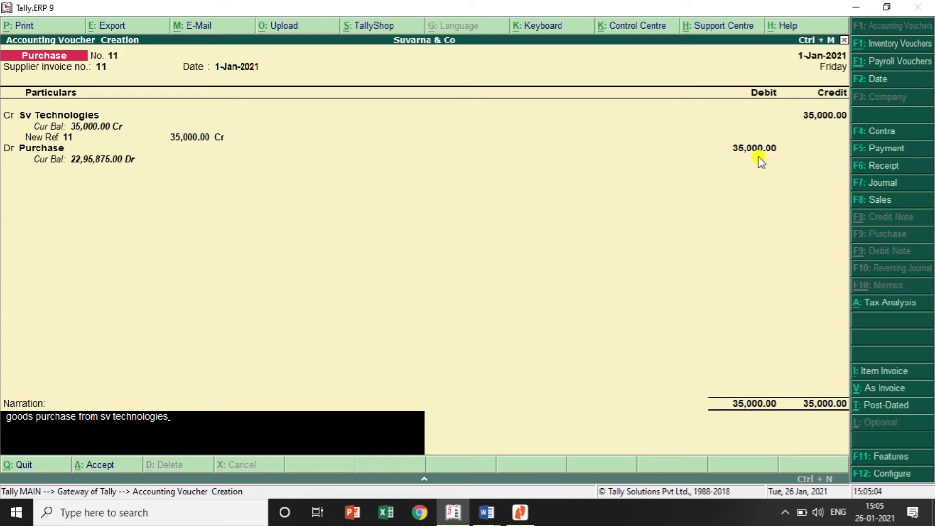
pyautogui.press('Return')
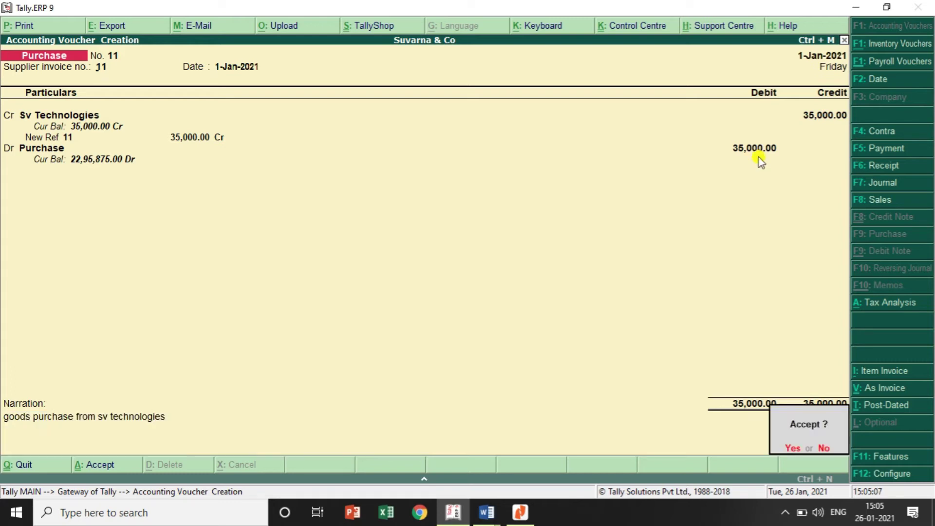
pyautogui.press('Return')
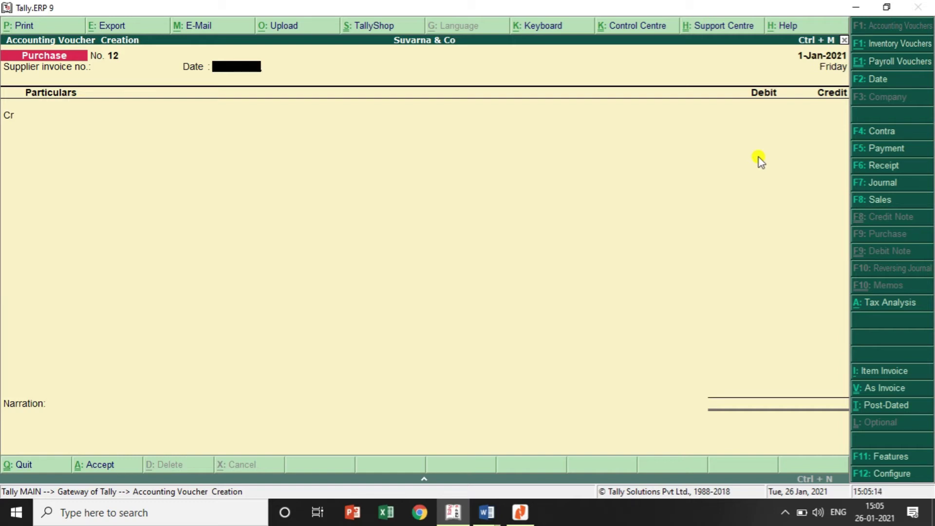
# Enter supplier invoice number 12 on the new purchase voucher and accept the 1-Jan-2021 date.
pyautogui.press('BackSpace')
pyautogui.write('12')
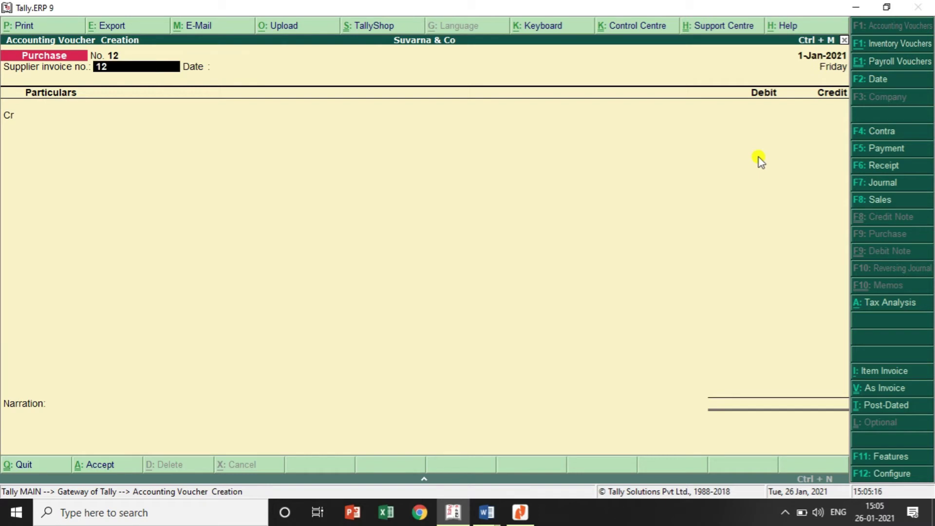
pyautogui.press('Return')
pyautogui.press('Return')
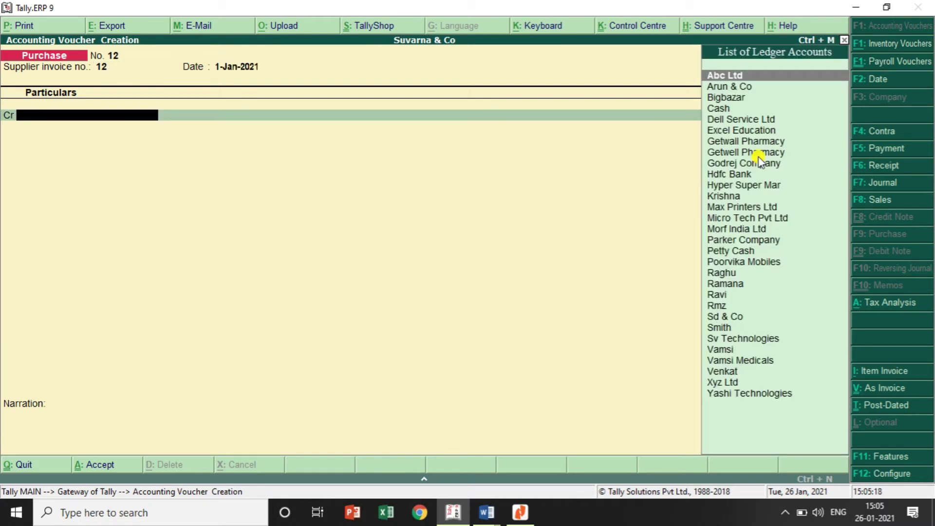
# Credit the Sv Technologies ledger with 3,000 on the purchase voucher, consulting the mouse and keyboard purchase example in Word.
pyautogui.write('Sv Technologies')
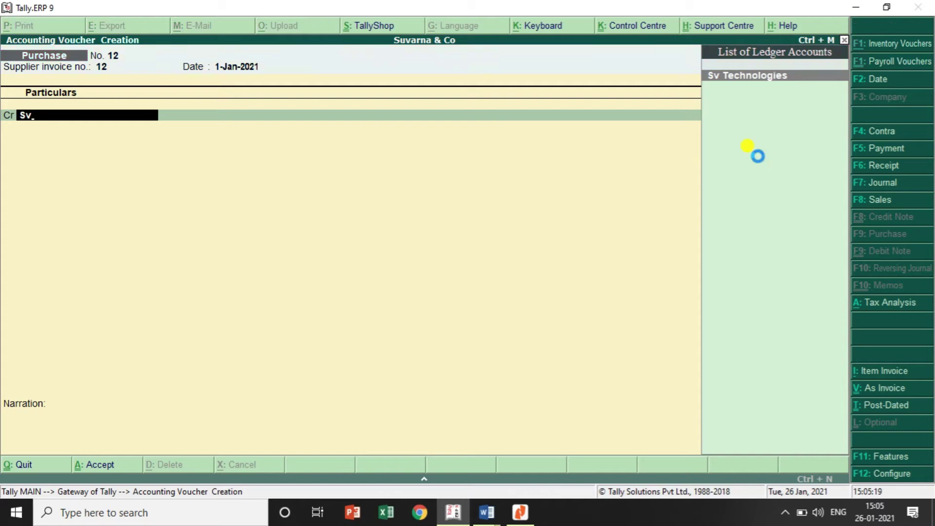
pyautogui.press('Return')
pyautogui.hotkey('ctrl', 'a')
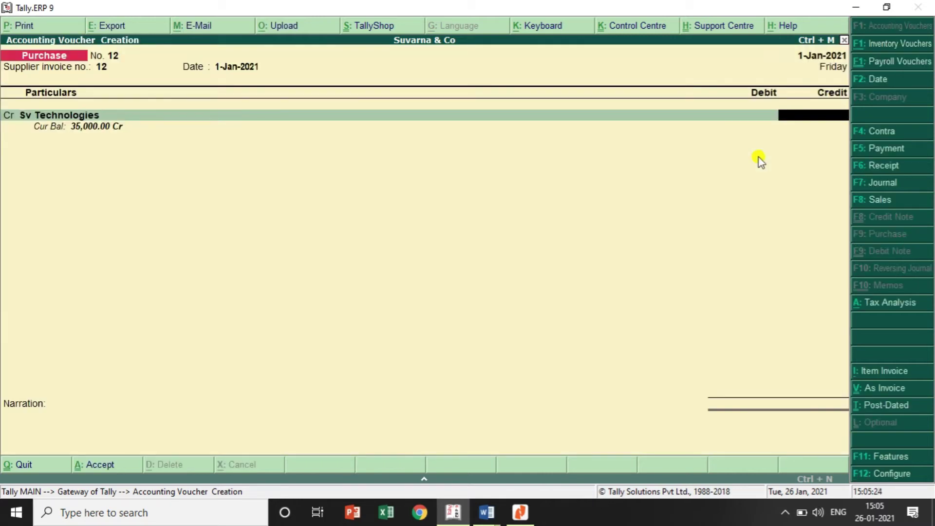
pyautogui.hotkey('alt', 'Tab')
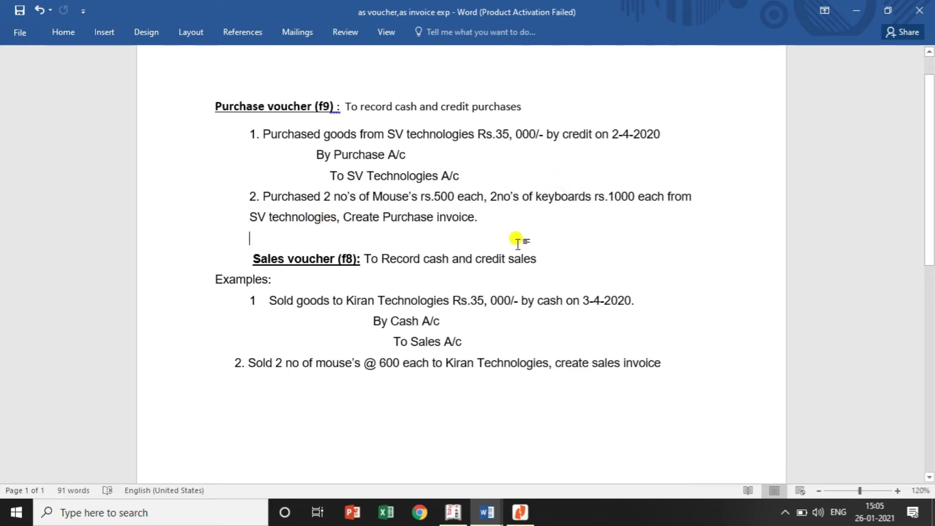
pyautogui.hotkey('alt', 'Tab')
pyautogui.write('3,000')
pyautogui.press('Return')
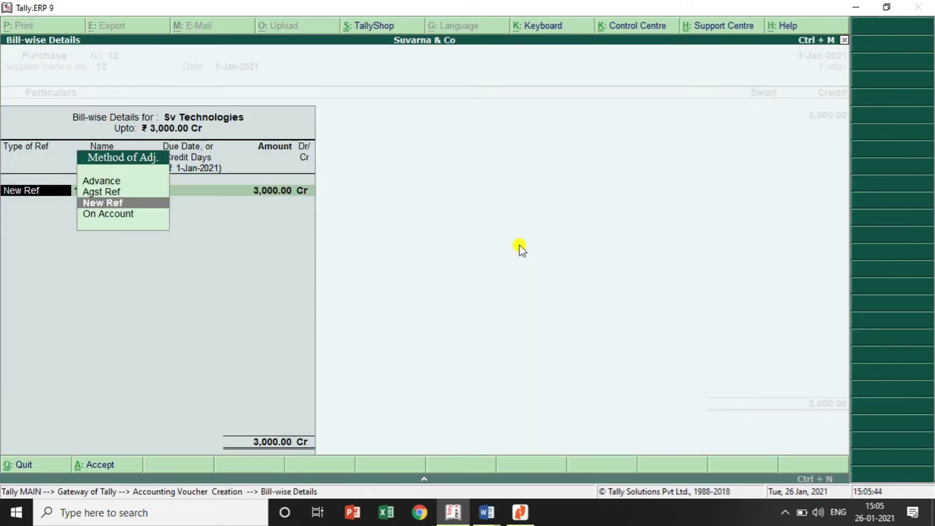
# Allocate the Sv Technologies credit of 3,000 to a New Ref named 12 in the bill-wise details.
pyautogui.press('Return')
pyautogui.press('Return')
pyautogui.press('Return')
pyautogui.press('Return')
# Choose Purchase as the debit ledger and open its inventory allocations.
pyautogui.press('Return')
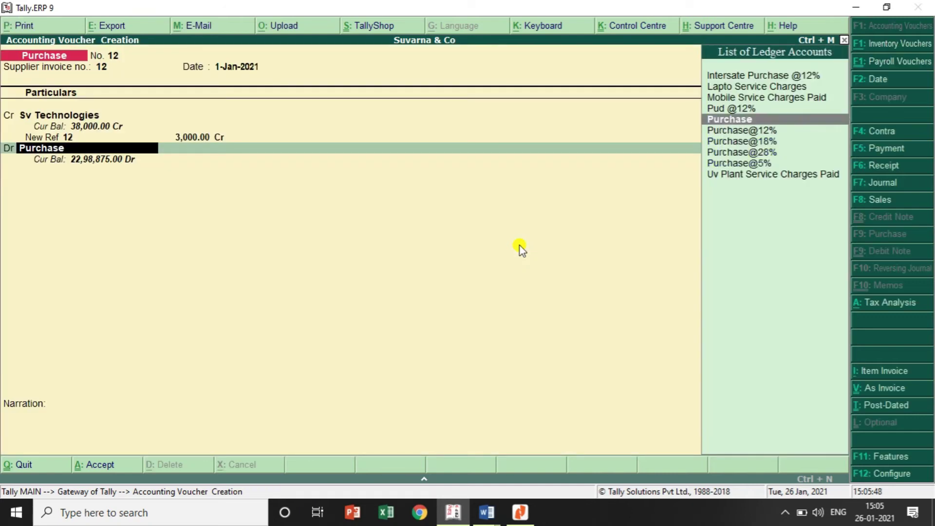
pyautogui.press('Return')
pyautogui.press('Return')
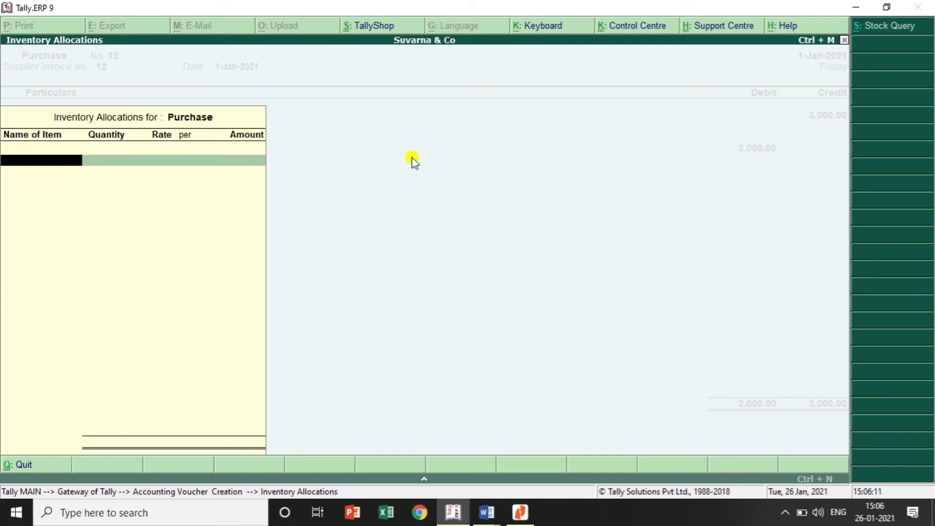
pyautogui.write('M')
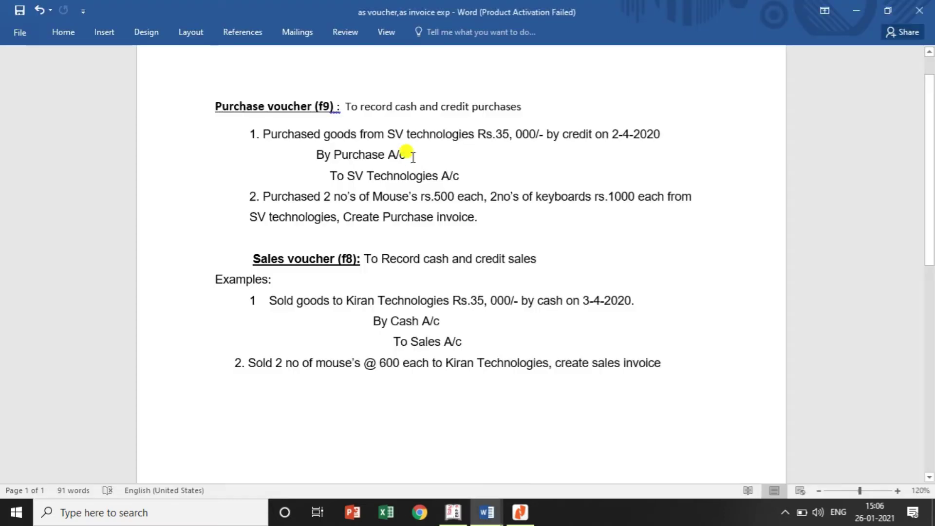
pyautogui.hotkey('alt', 'Tab')
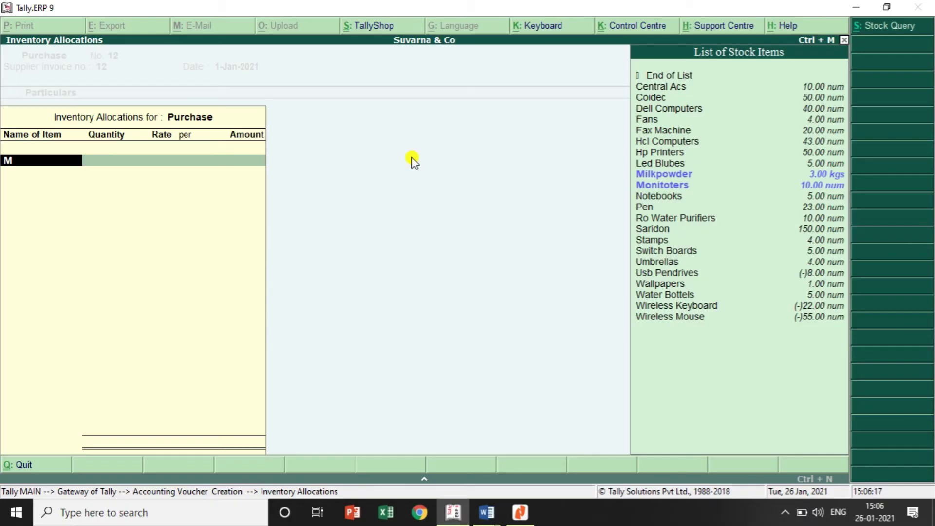
pyautogui.write('m')
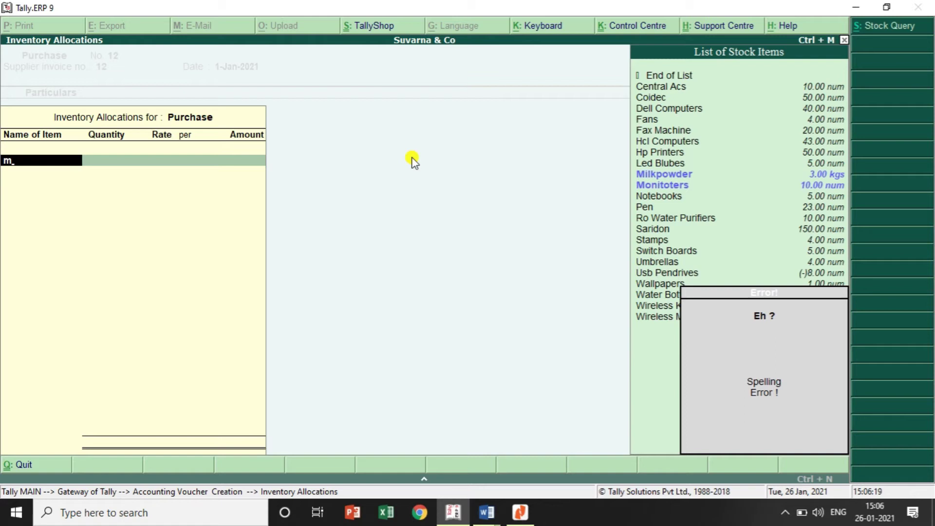
pyautogui.press('BackSpace')
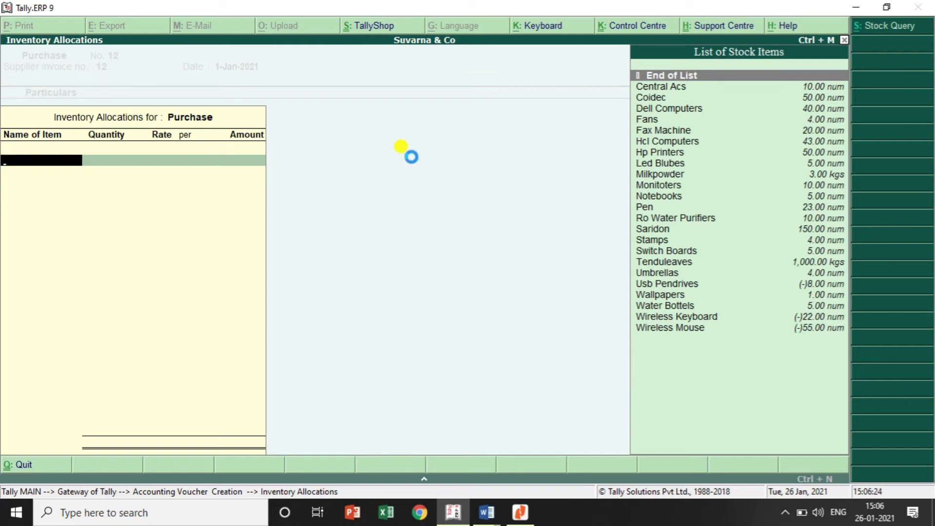
# Start a new stock item named Mouses under Primary, with num (Numbers) as its unit.
pyautogui.write('Mouses')
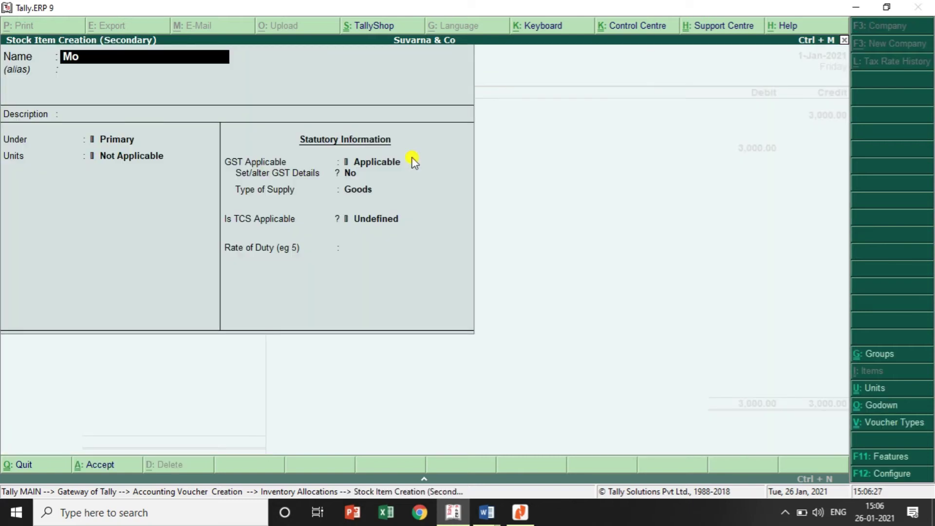
pyautogui.press('Return')
pyautogui.press('Return')
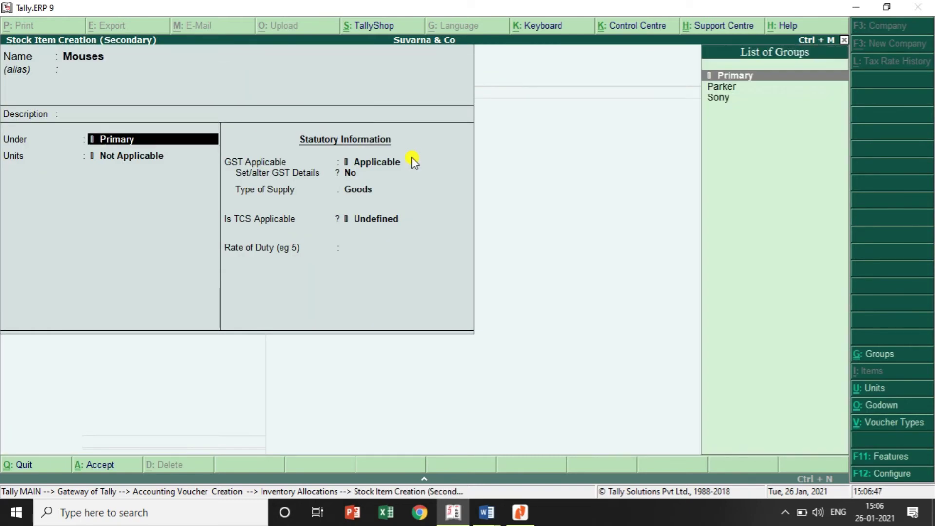
pyautogui.press('Return')
pyautogui.press('Down')
pyautogui.press('Down')
pyautogui.press('Down')
pyautogui.press('Down')
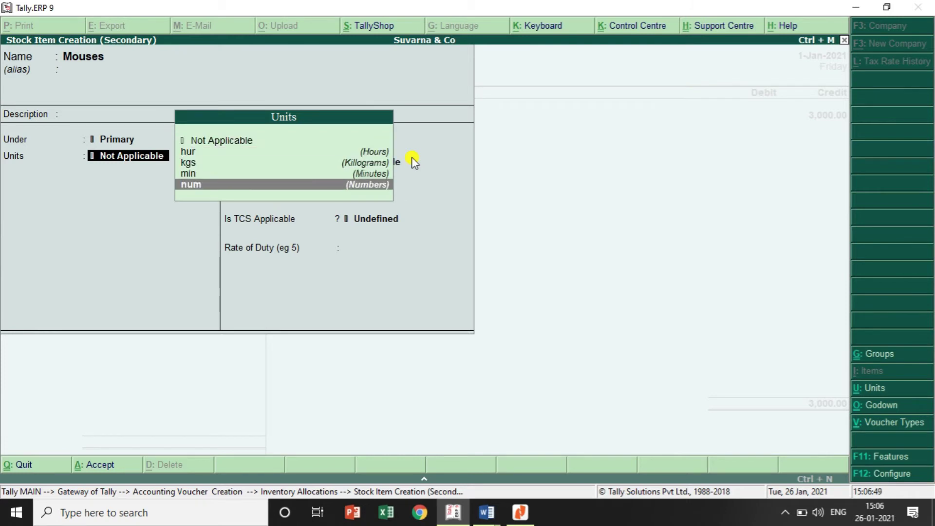
pyautogui.press('Return')
# Keep the default batch and statutory settings for Mouses, save the item and select it for allocation.
pyautogui.press('Return')
pyautogui.press('Return')
pyautogui.press('Return')
pyautogui.press('Return')
pyautogui.press('Return')
pyautogui.press('Return')
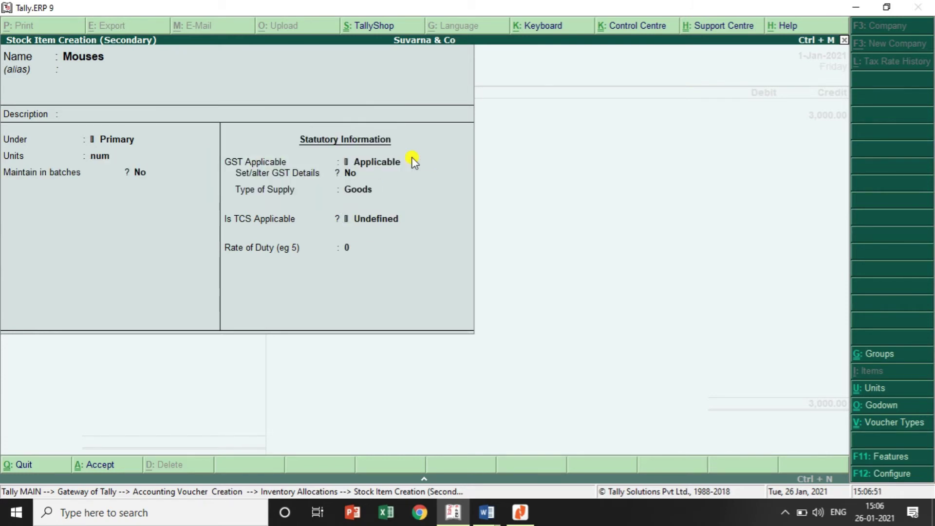
pyautogui.press('Return')
pyautogui.press('Return')
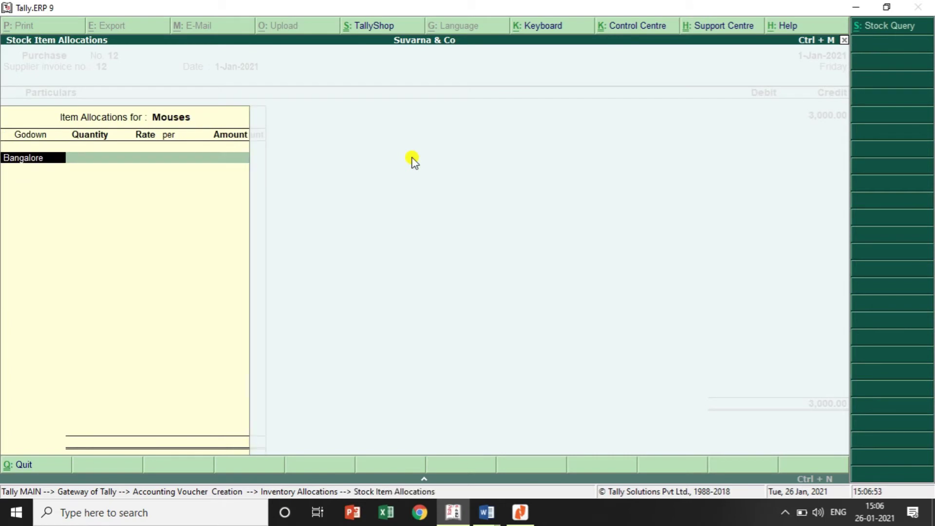
# Allocate 2 Mouses at a rate of 500 each to the Bangalore godown.
pyautogui.press('Return')
pyautogui.write('2')
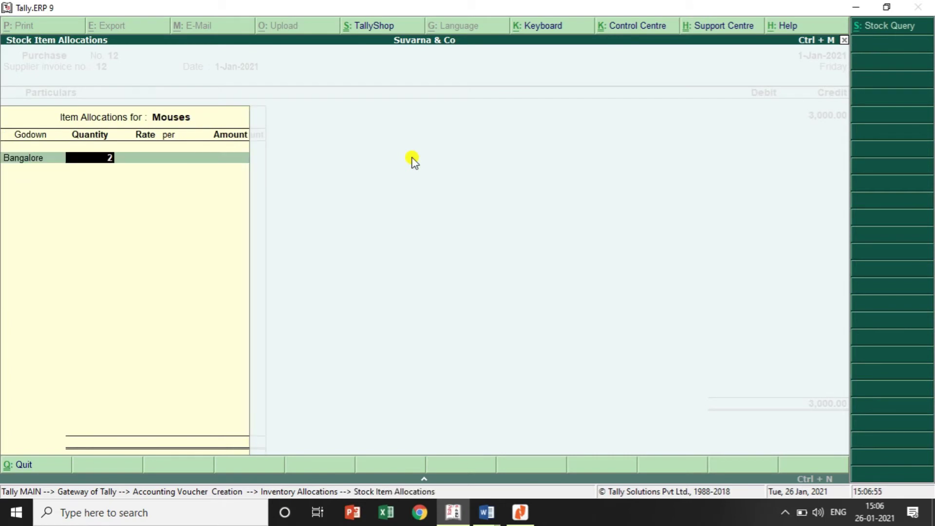
pyautogui.press('Return')
pyautogui.write('500')
pyautogui.press('Return')
pyautogui.press('Return')
pyautogui.press('Return')
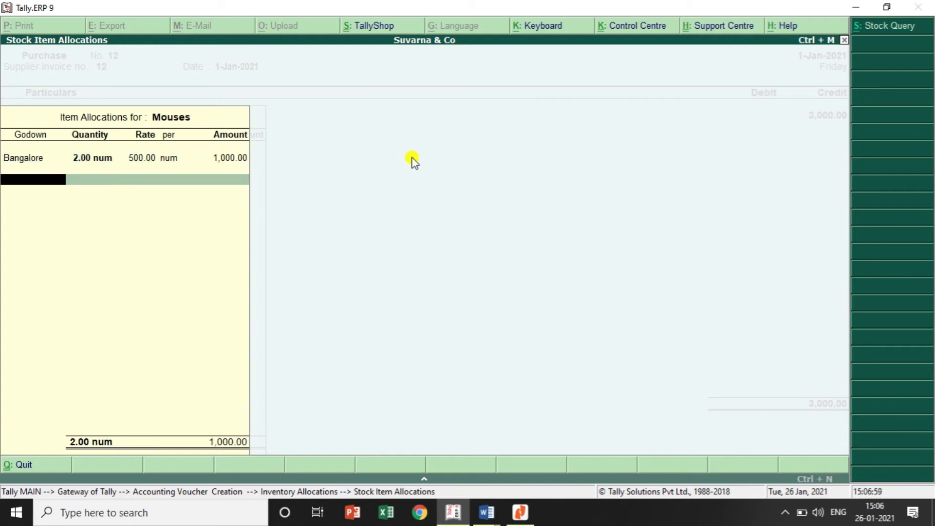
pyautogui.press('Return')
pyautogui.press('Return')
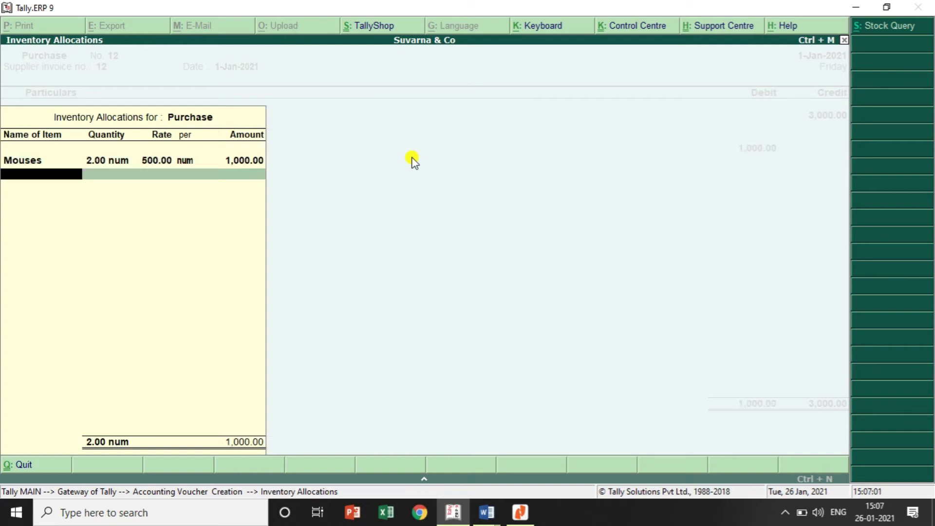
# Start a second new stock item named Keyboard under Primary, with num (Numbers) as its unit.
pyautogui.write('Ke')
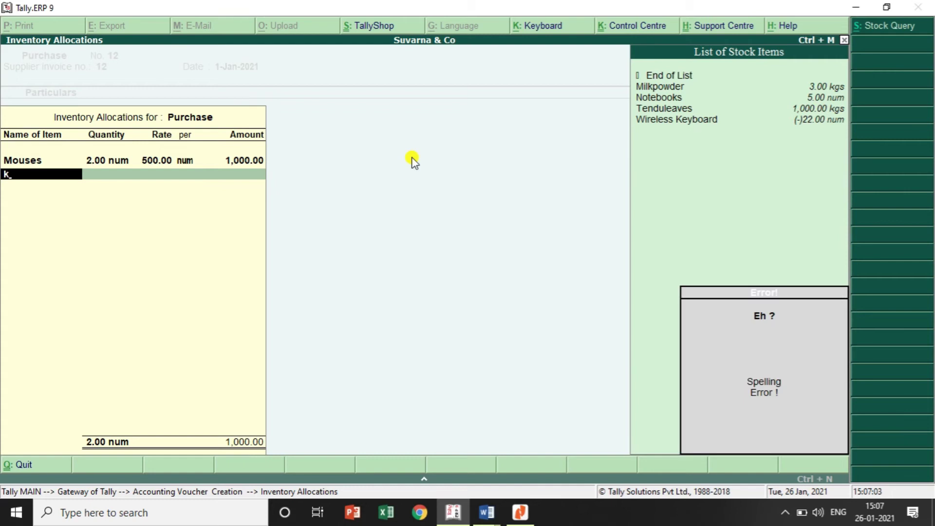
pyautogui.press('BackSpace')
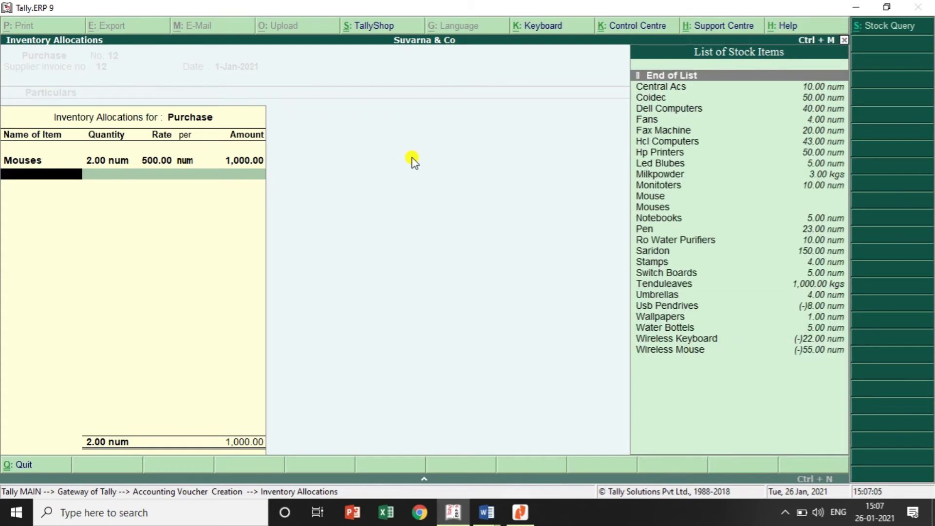
pyautogui.hotkey('alt', 'c')
pyautogui.write('K')
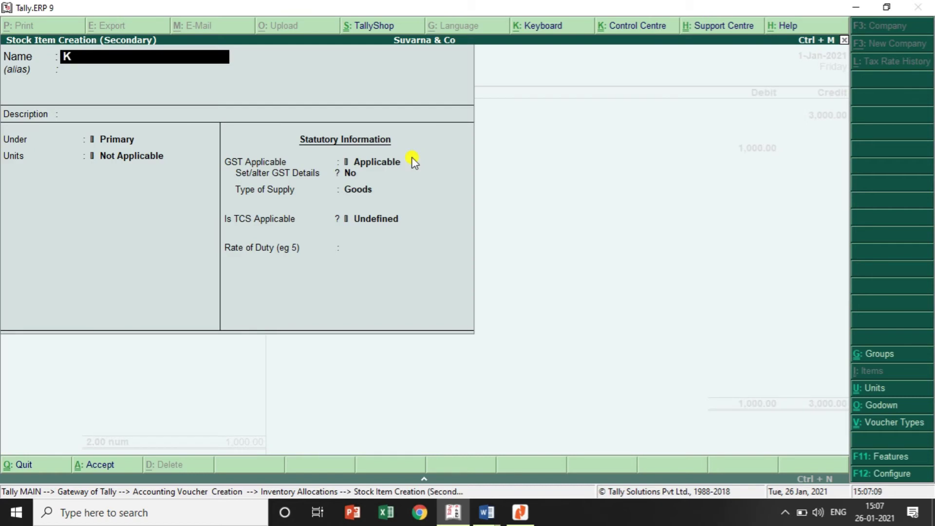
pyautogui.write('eyboard')
pyautogui.press('Return')
pyautogui.press('Return')
pyautogui.press('Return')
pyautogui.press('Down')
pyautogui.press('Down')
pyautogui.press('Down')
pyautogui.press('Down')
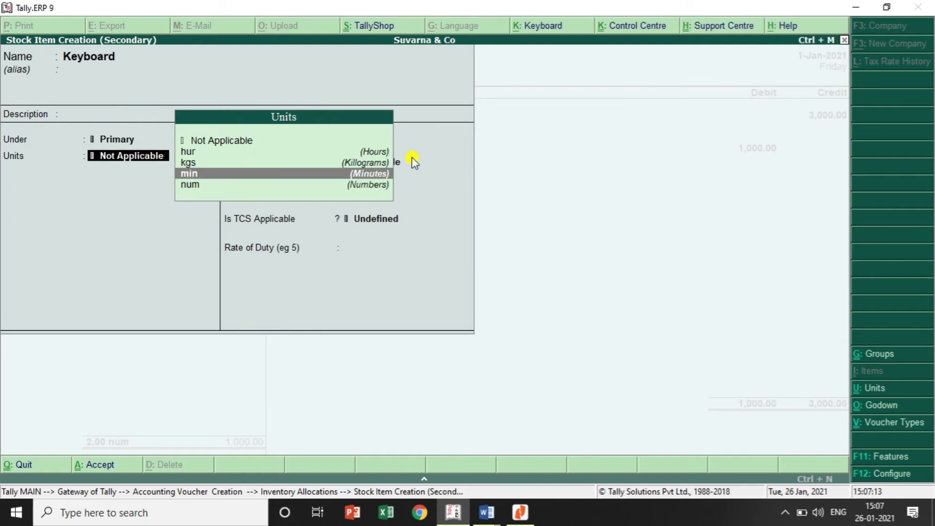
pyautogui.press('Return')
# Keep the default settings for Keyboard, save the item and open its godown allocation.
pyautogui.press('Return')
pyautogui.press('Return')
pyautogui.press('Return')
pyautogui.press('Return')
pyautogui.press('Return')
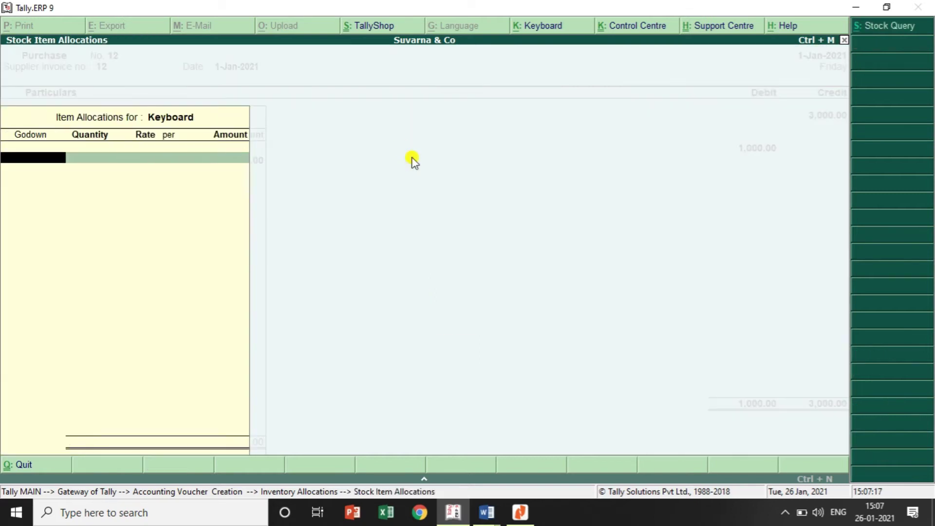
# Allocate 2 Keyboard units at a rate of 1,000 each to the Bangalore godown, checking the figures in the Word example.
pyautogui.write('B')
pyautogui.press('Return')
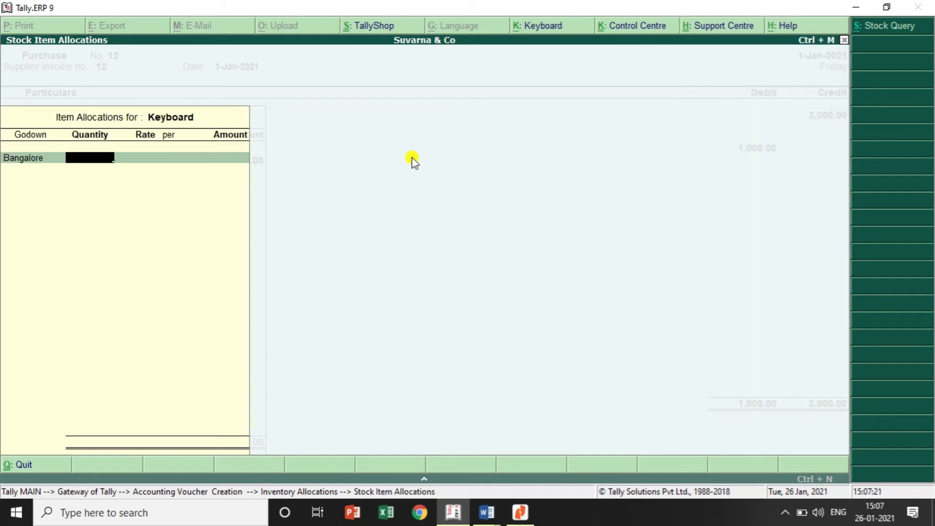
pyautogui.hotkey('alt', 'Tab')
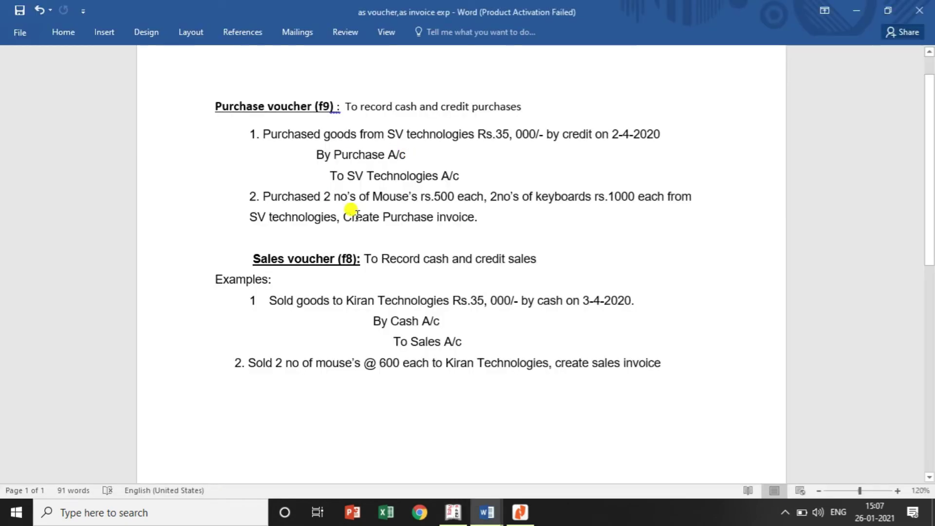
pyautogui.hotkey('alt', 'Tab')
pyautogui.write('2')
pyautogui.press('Return')
pyautogui.write('1000')
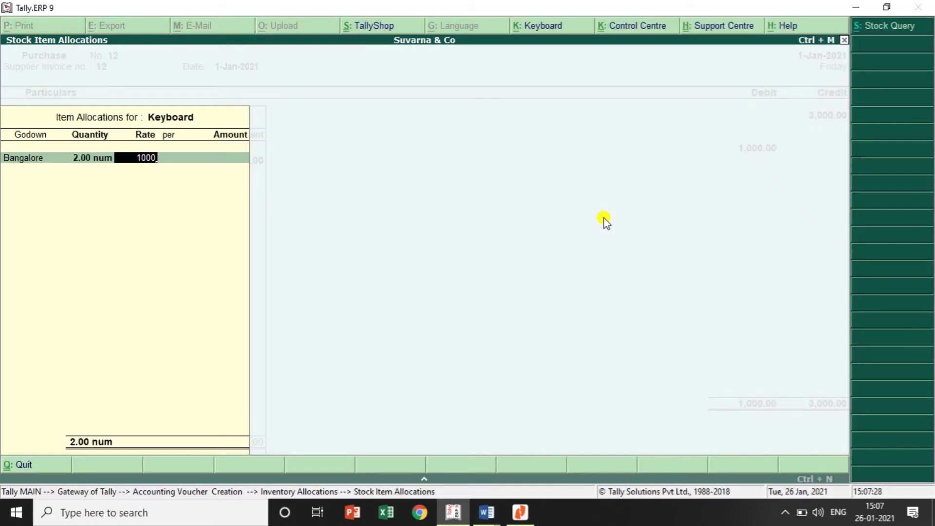
pyautogui.press('Return')
pyautogui.press('Return')
pyautogui.press('Return')
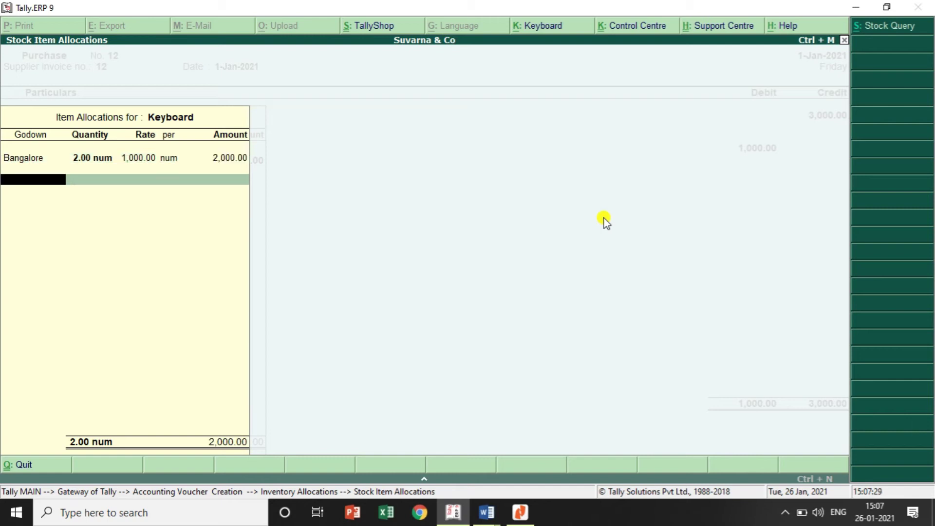
pyautogui.press('Return')
pyautogui.press('Return')
# End the inventory allocations, leave the narration empty and save the purchase voucher.
pyautogui.press('Return')
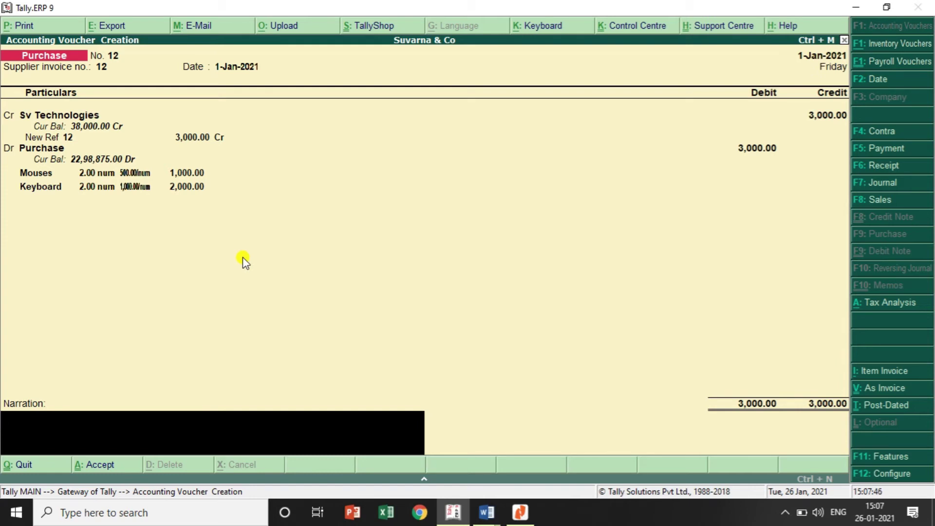
pyautogui.press('Return')
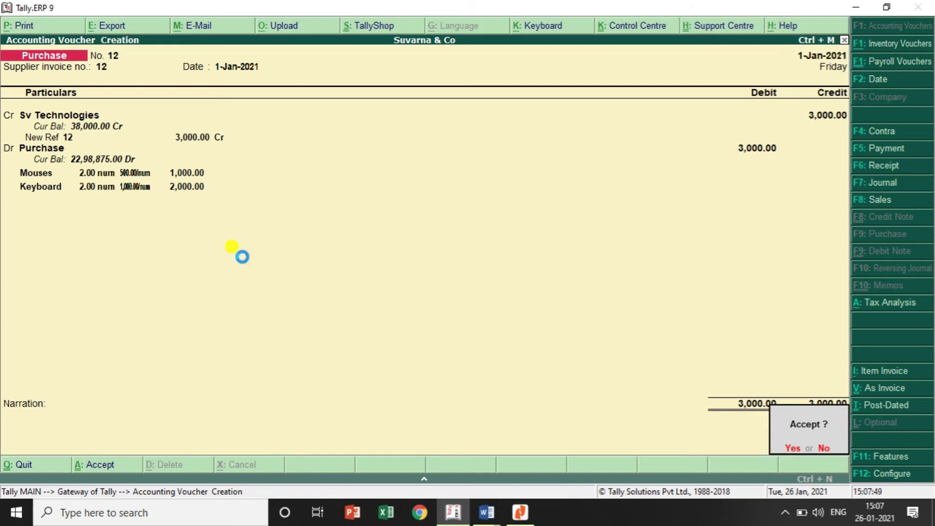
pyautogui.press('Return')
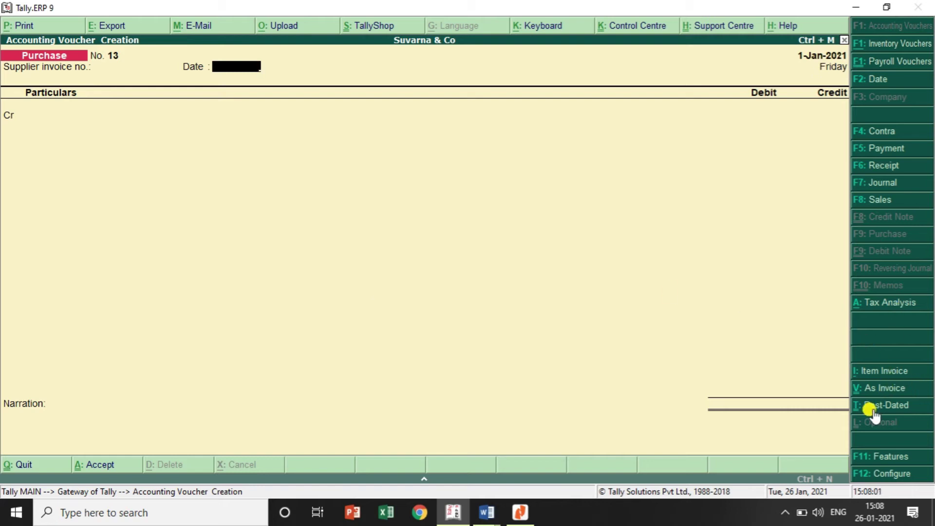
# Switch the new purchase entry to invoice mode and enter supplier invoice number 13 with the date 1-Jan-2021.
pyautogui.click(880, 390)
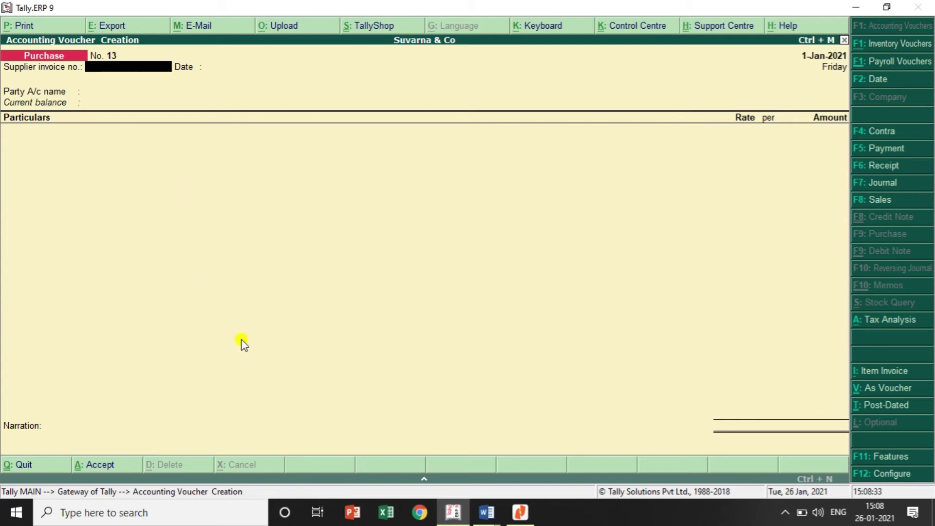
pyautogui.write('13')
pyautogui.press('Return')
pyautogui.press('Return')
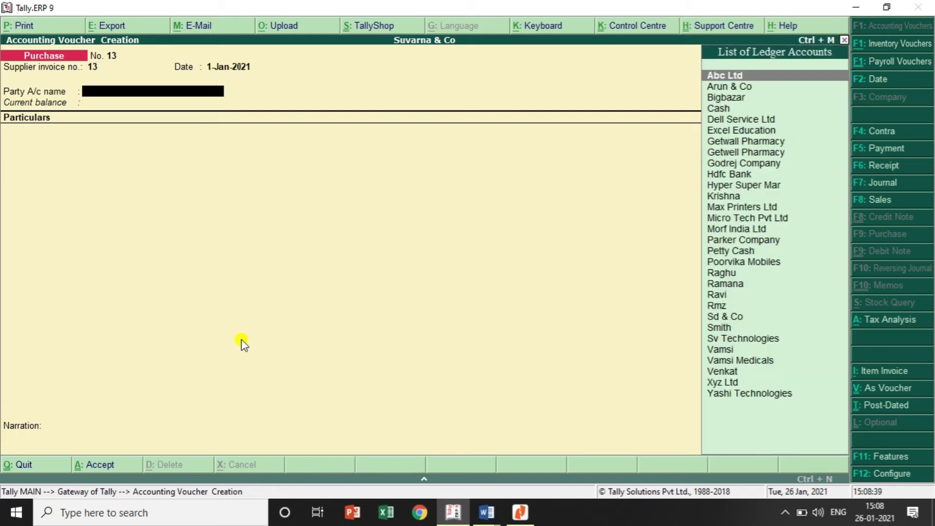
# Set Sv Technologies as the party account and accept its supplementary details unchanged.
pyautogui.write('Sv')
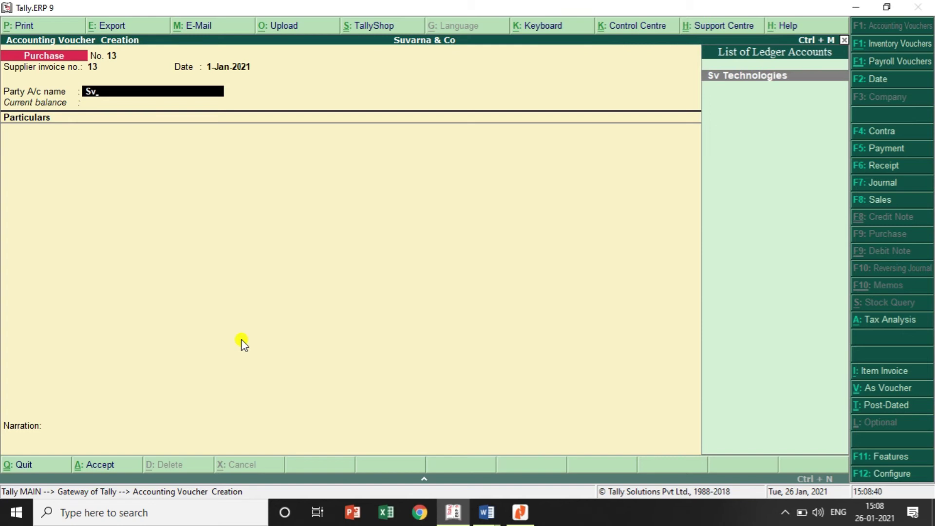
pyautogui.press('Return')
pyautogui.press('Return')
pyautogui.press('Return')
pyautogui.press('Return')
pyautogui.press('Return')
pyautogui.press('Return')
pyautogui.press('Return')
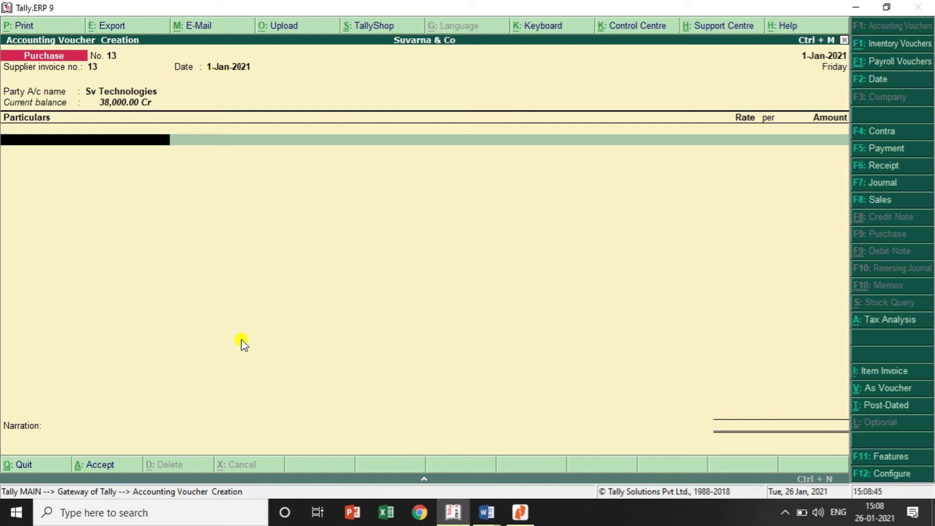
# Add the Purchase ledger with an amount of 3,000, leaving its tax classification as Not Applicable.
pyautogui.write('Pu')
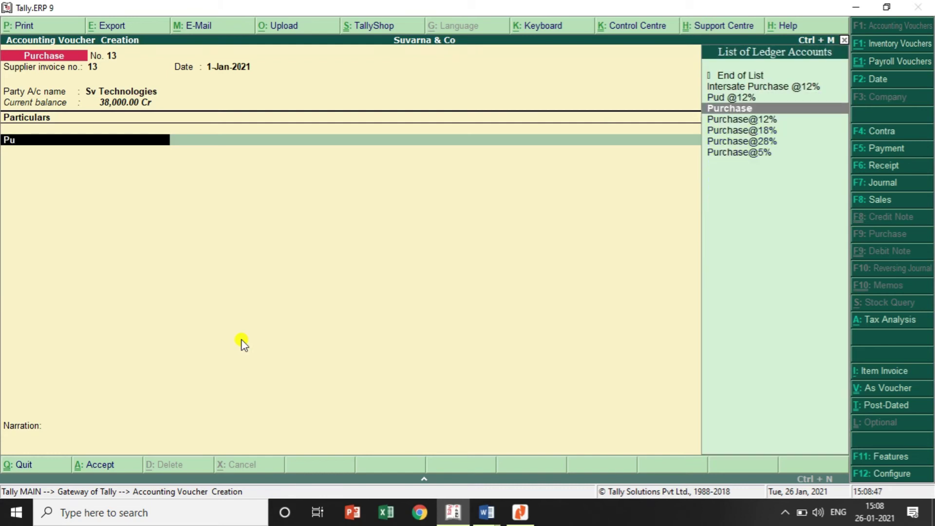
pyautogui.press('Return')
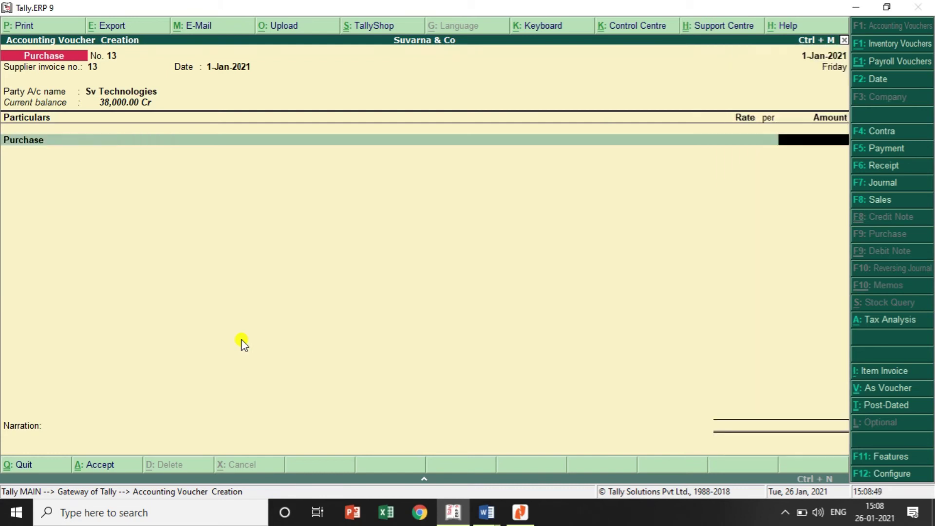
pyautogui.write('3000')
pyautogui.press('Return')
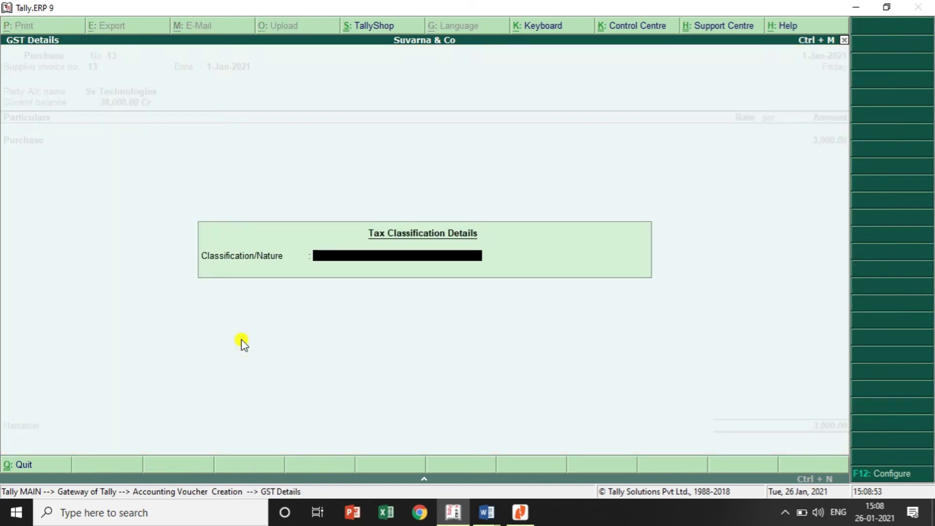
pyautogui.press('Return')
pyautogui.press('Return')
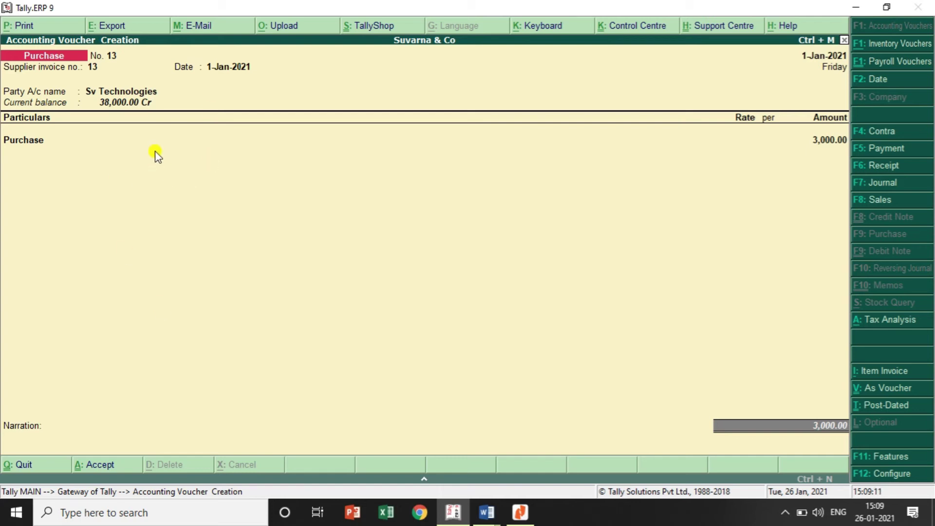
# Preview the printed purchase invoice, zoom in on it, and close the preview.
pyautogui.click(62, 29)
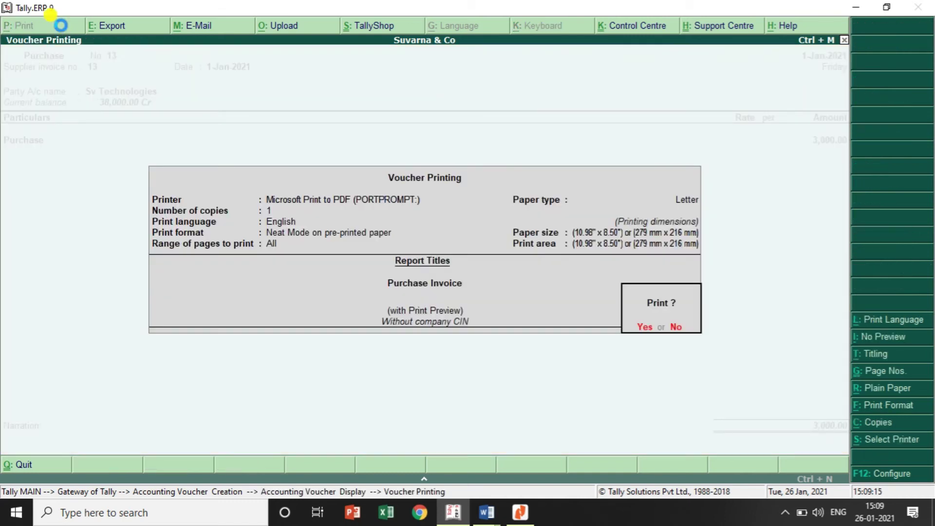
pyautogui.press('Return')
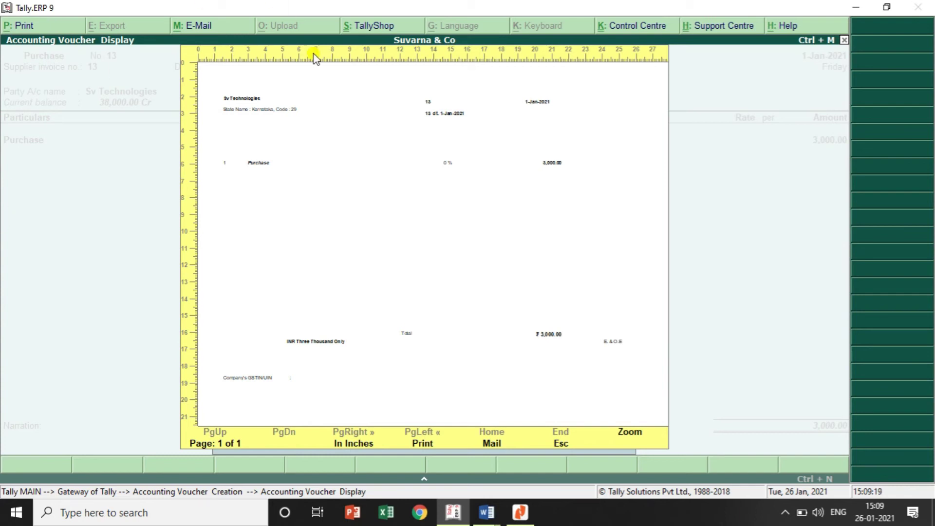
pyautogui.click(642, 432)
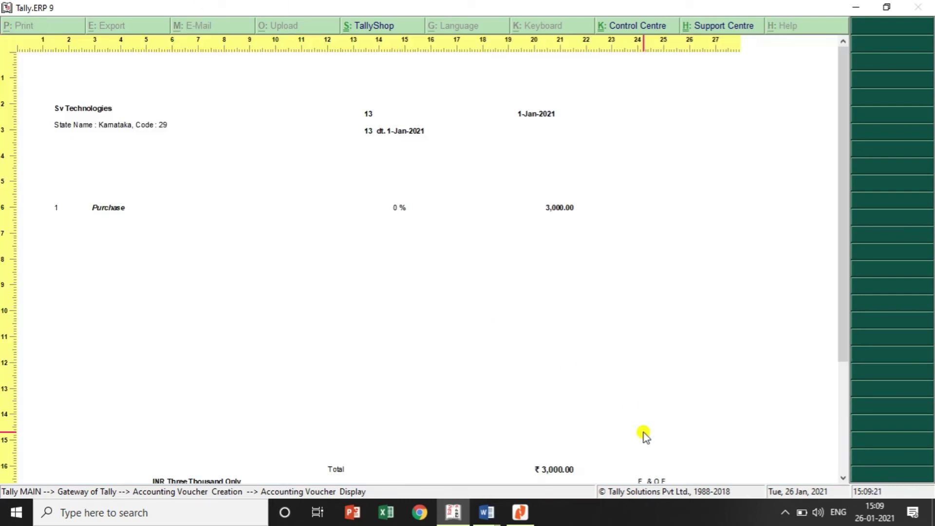
pyautogui.click(556, 456)
pyautogui.click(555, 454)
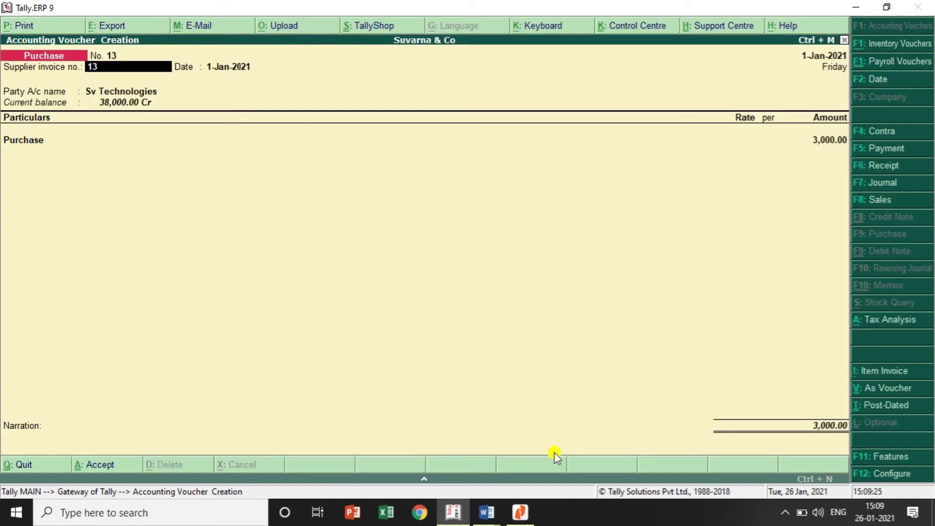
# Accept the invoice, party and tax classification details unchanged, leave the narration empty and save the accounting invoice.
pyautogui.press('Return')
pyautogui.press('Return')
pyautogui.press('Return')
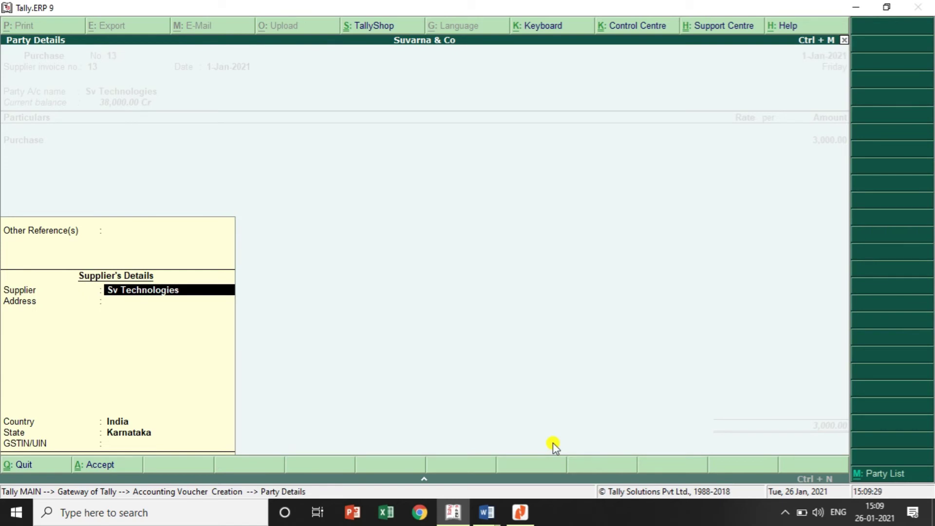
pyautogui.hotkey('ctrl', 'a')
pyautogui.press('Return')
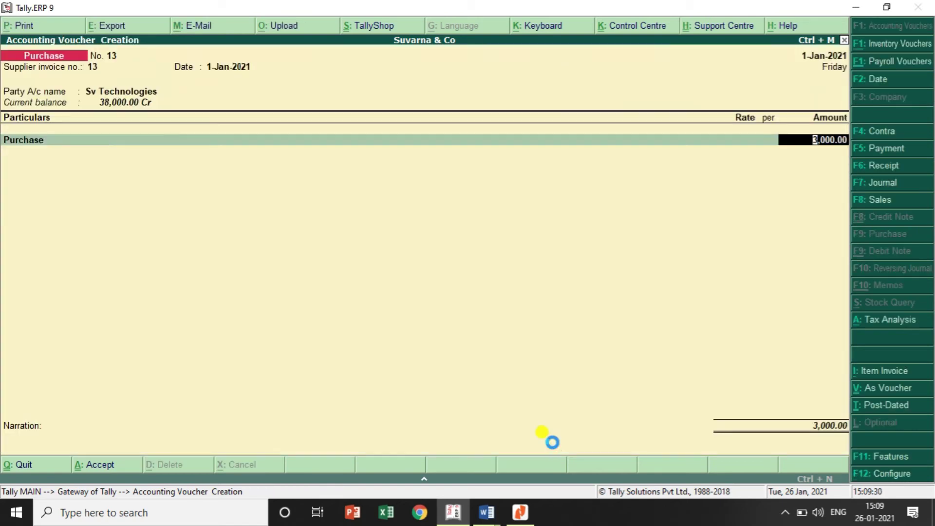
pyautogui.press('Return')
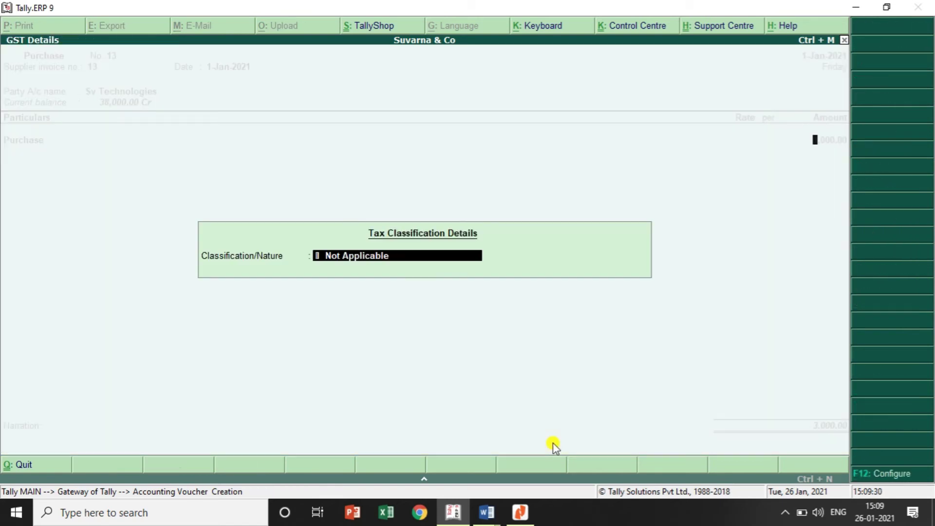
pyautogui.press('Return')
pyautogui.press('Return')
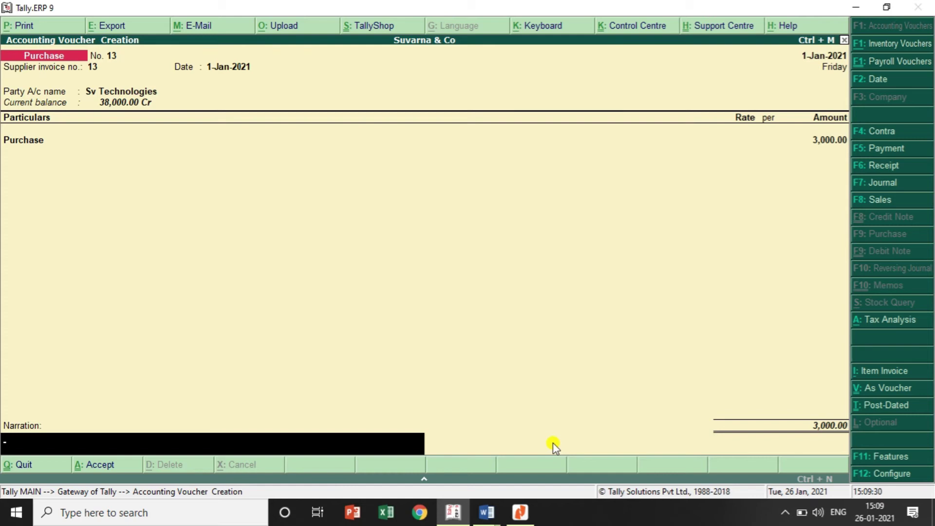
pyautogui.press('Return')
pyautogui.press('Return')
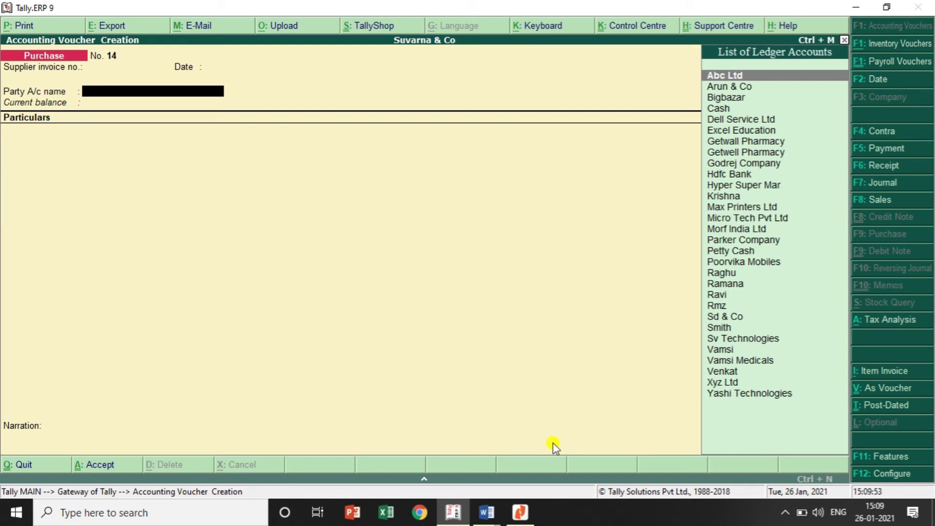
# Switch the new purchase entry to item invoice mode and enter supplier invoice number 14 with the date 1-Jan-2021.
pyautogui.click(895, 373)
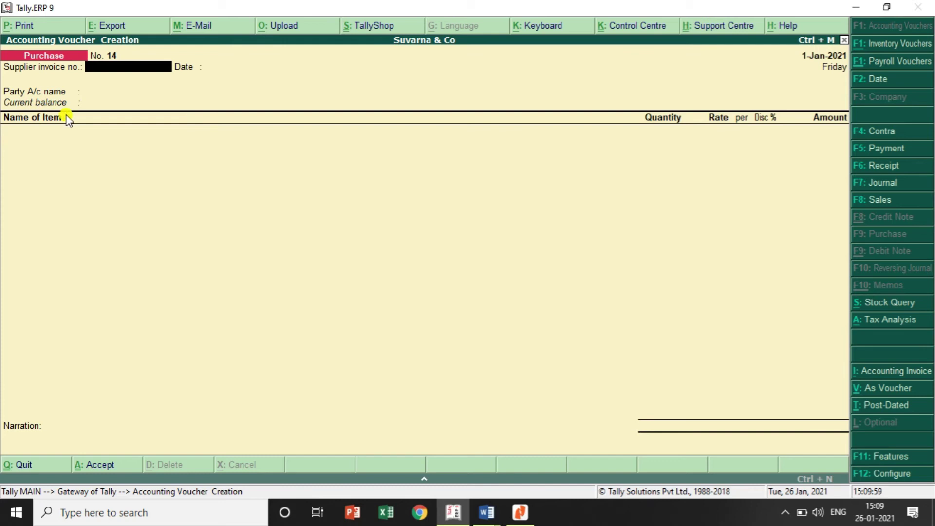
pyautogui.click(898, 374)
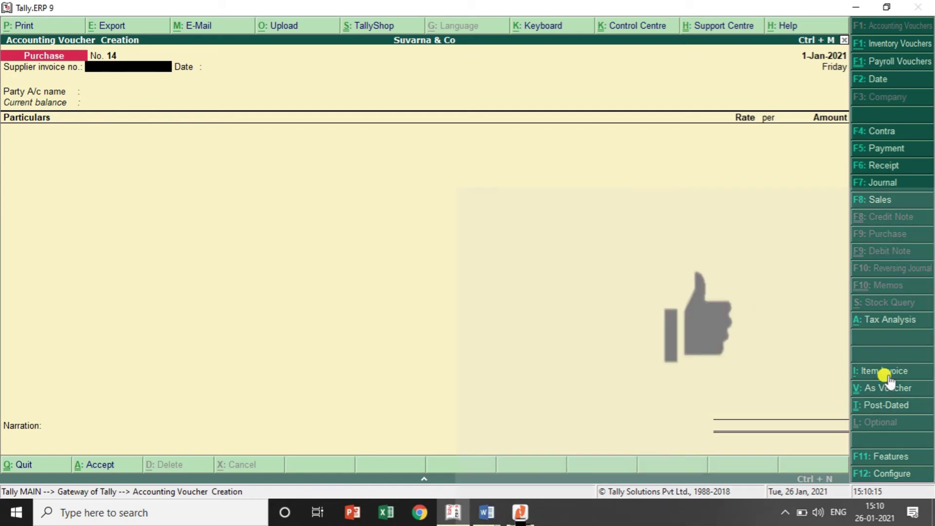
pyautogui.click(885, 374)
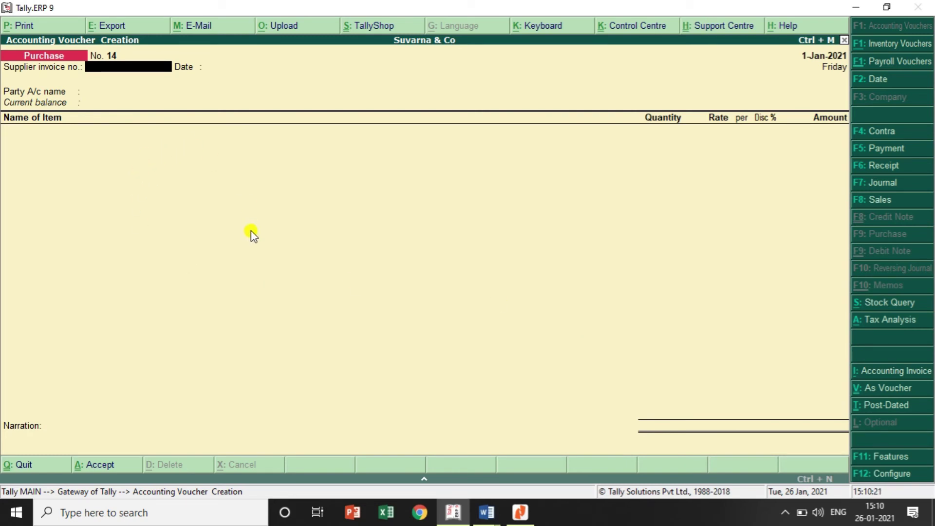
pyautogui.write('14')
pyautogui.press('Return')
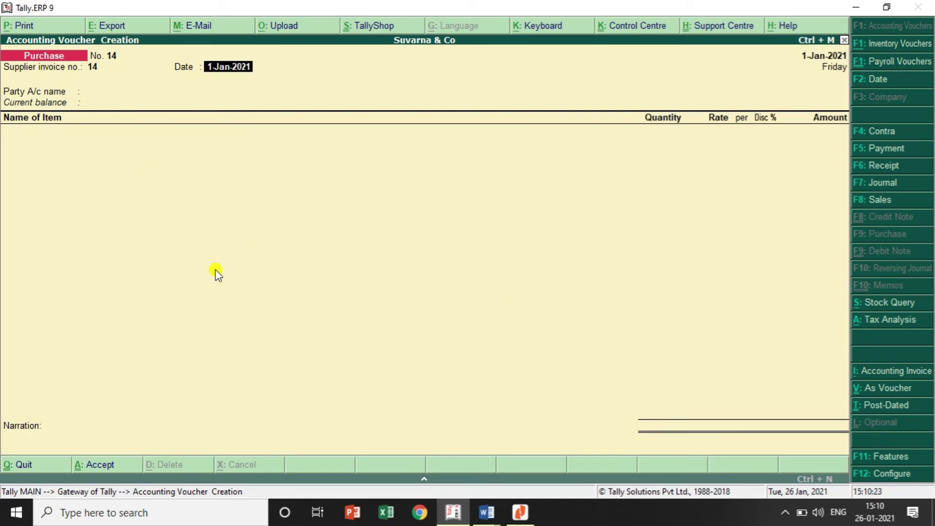
pyautogui.press('Return')
# Set Sv Technologies as the party account of the item invoice and accept its supplier details unchanged.
pyautogui.write('Sv')
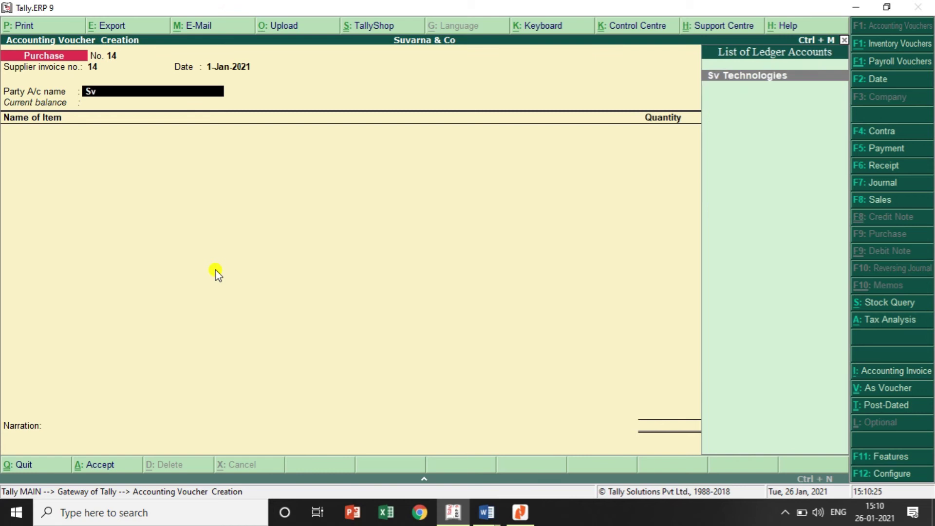
pyautogui.press('Return')
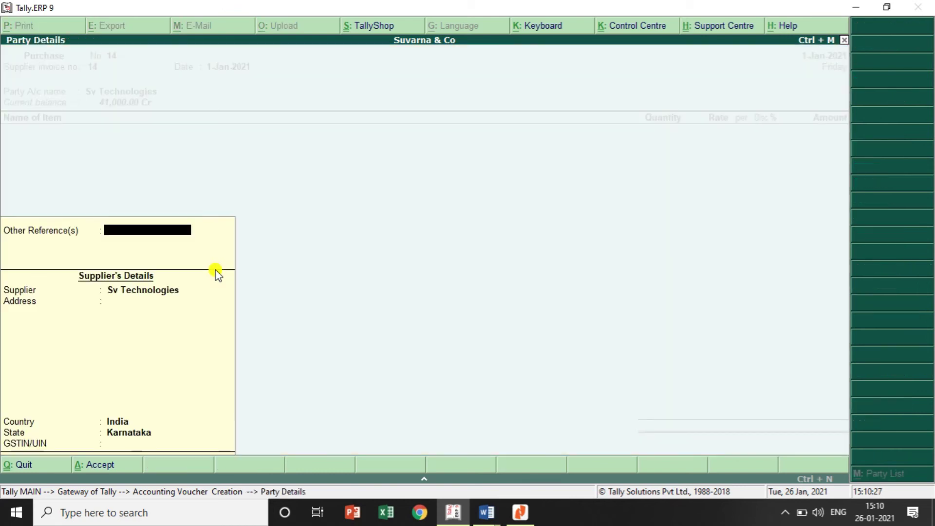
pyautogui.press('Return')
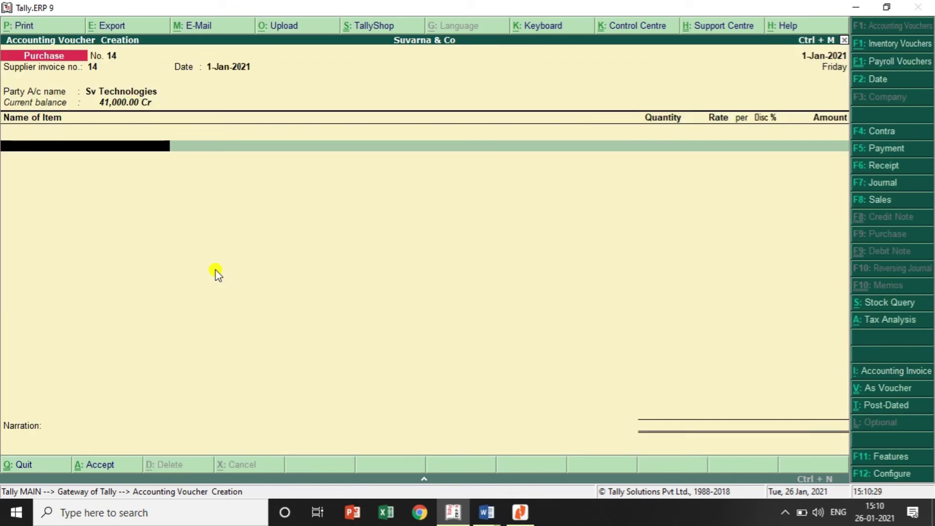
# Add the stock item Mouses with 2 units at a rate of 500 allocated to the Bangalore godown.
pyautogui.write('Mo')
pyautogui.press('Down')
pyautogui.press('Down')
pyautogui.press('Down')
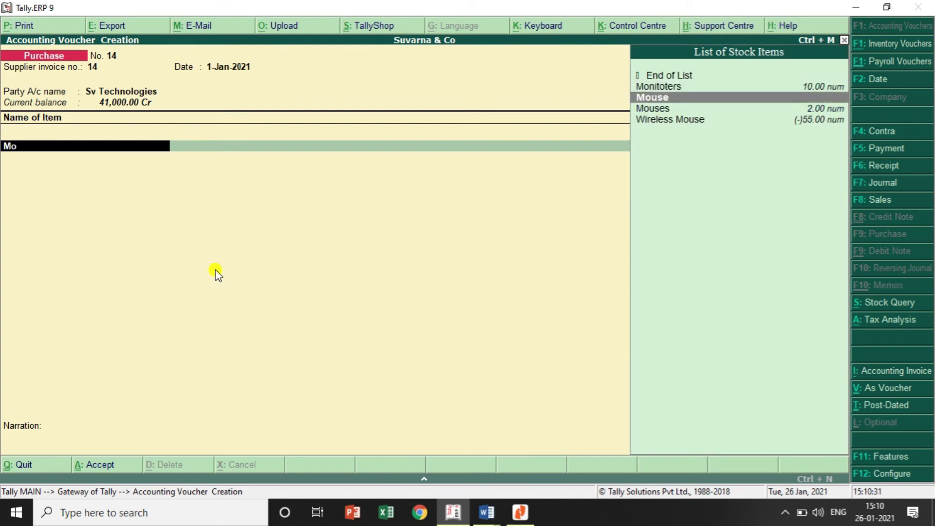
pyautogui.press('Return')
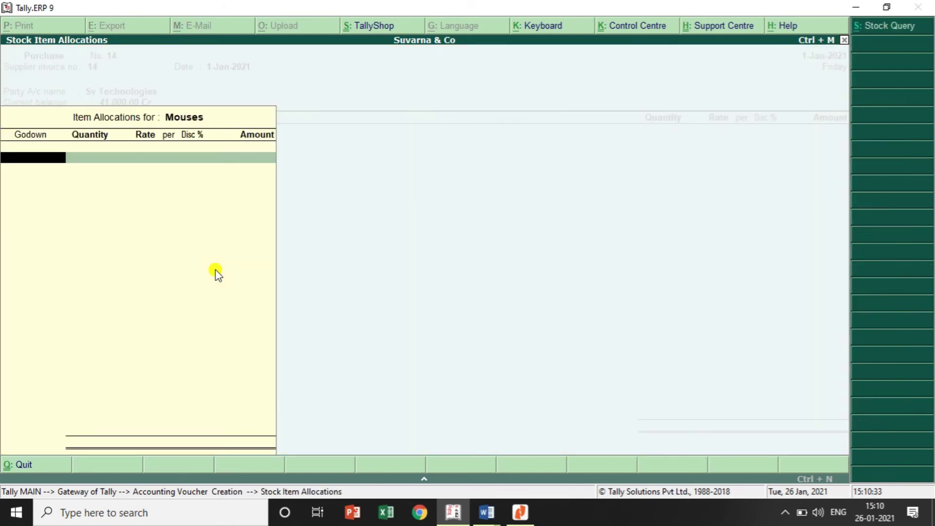
pyautogui.press('Return')
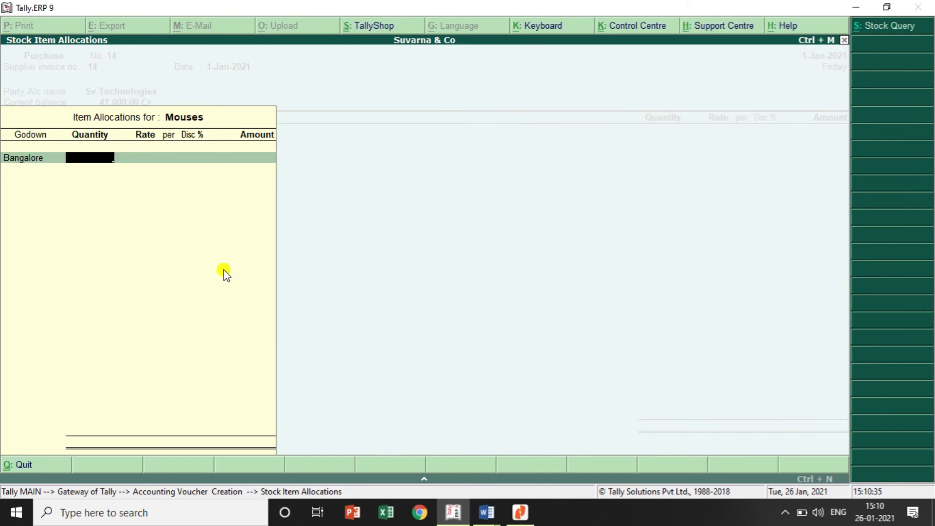
pyautogui.write('2')
pyautogui.press('Return')
pyautogui.press('Return')
pyautogui.press('Return')
pyautogui.press('Return')
pyautogui.press('Return')
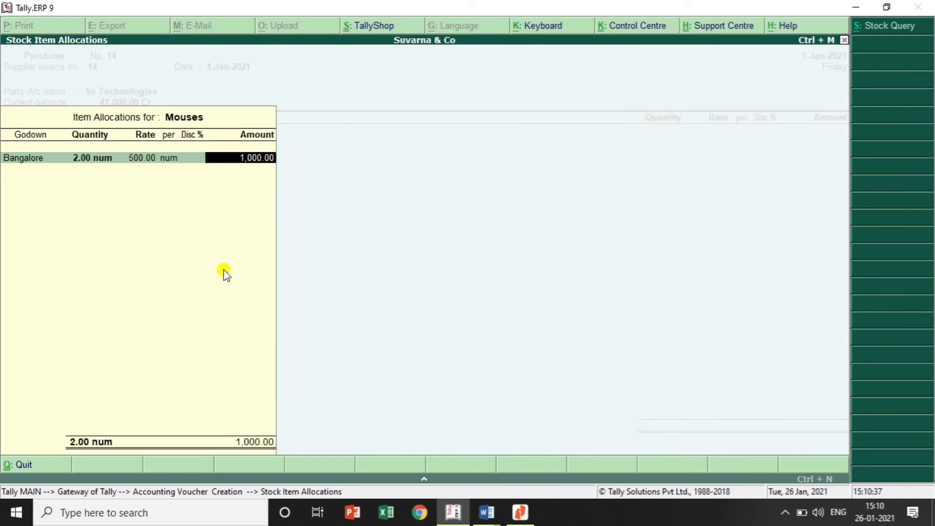
pyautogui.press('Return')
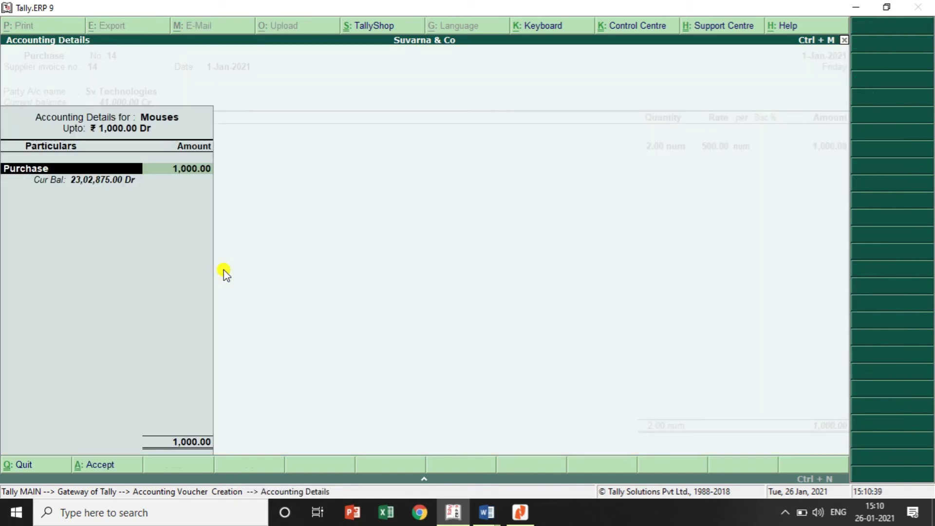
# Allocate the Mouses amount of 1,000 to the Purchase ledger and accept its accounting details.
pyautogui.press('Return')
pyautogui.press('Return')
pyautogui.press('Return')
pyautogui.press('Return')
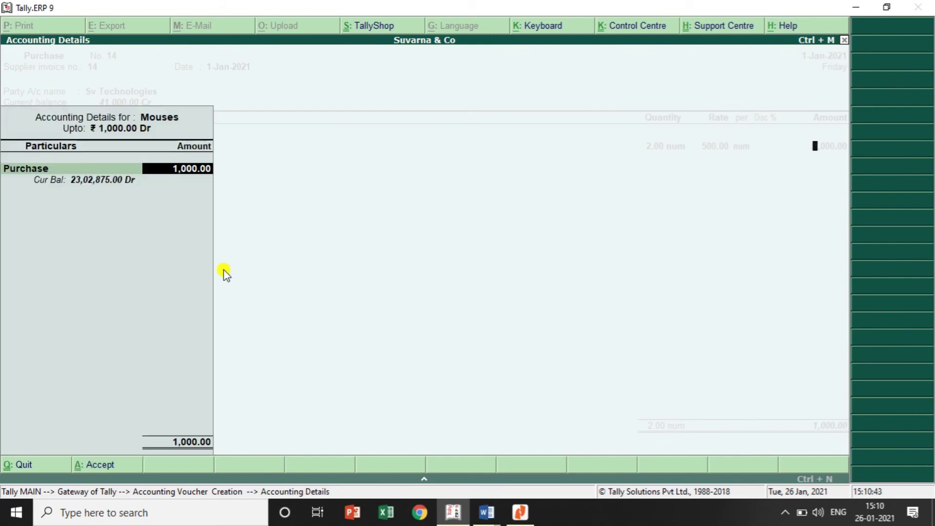
# Add the stock item Keyboard with 2 units at a rate of 1,000 allocated to the Bangalore godown.
pyautogui.write('Ke')
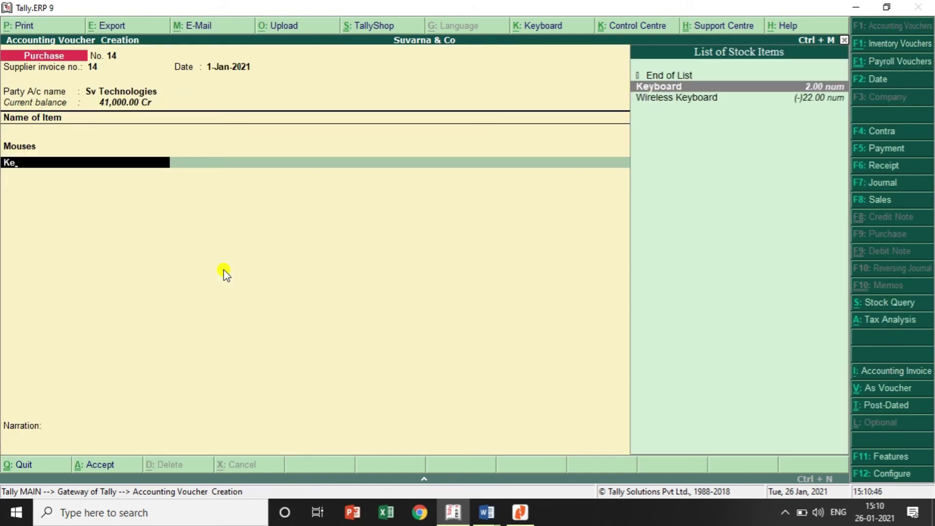
pyautogui.press('Return')
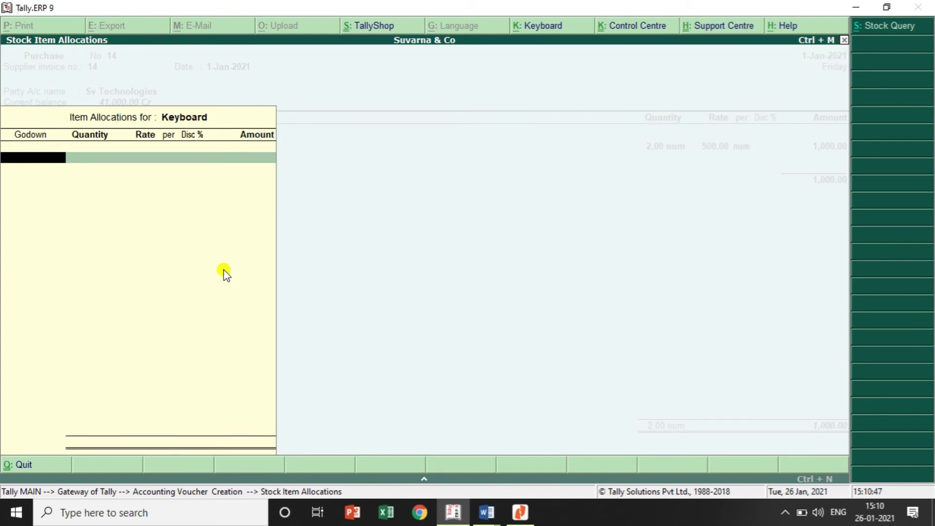
pyautogui.write('B')
pyautogui.press('Return')
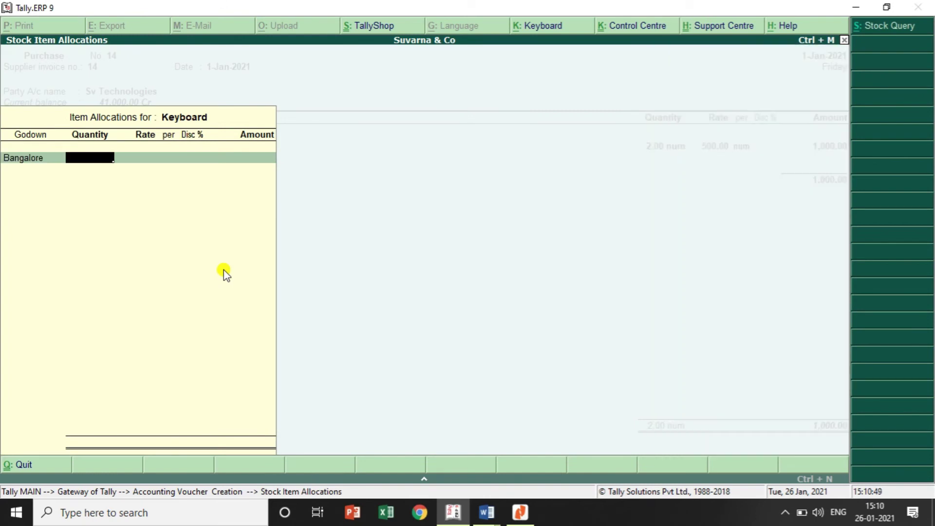
pyautogui.write('2')
pyautogui.press('Return')
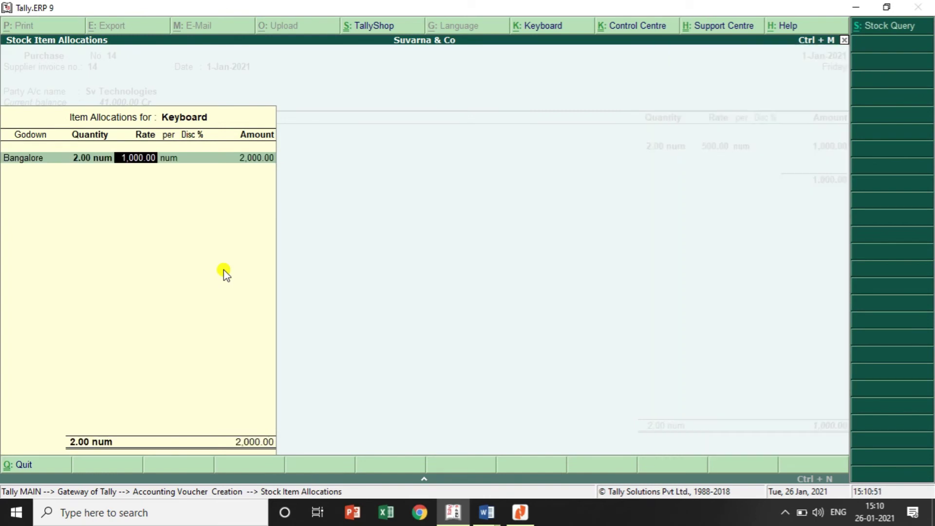
pyautogui.press('Return')
pyautogui.press('Return')
pyautogui.press('Return')
pyautogui.press('Return')
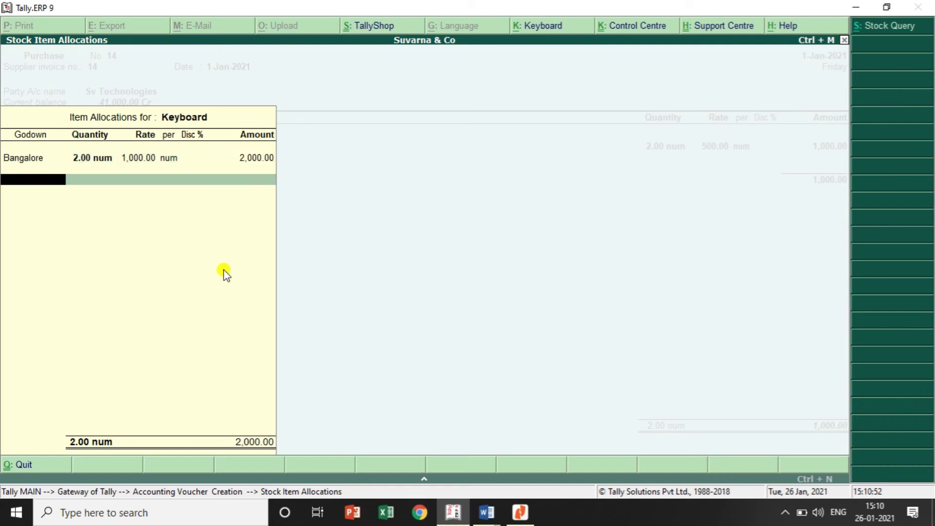
pyautogui.press('Return')
# Allocate the Keyboard amount of 2,000 to the Purchase ledger and end the stock item list.
pyautogui.press('Return')
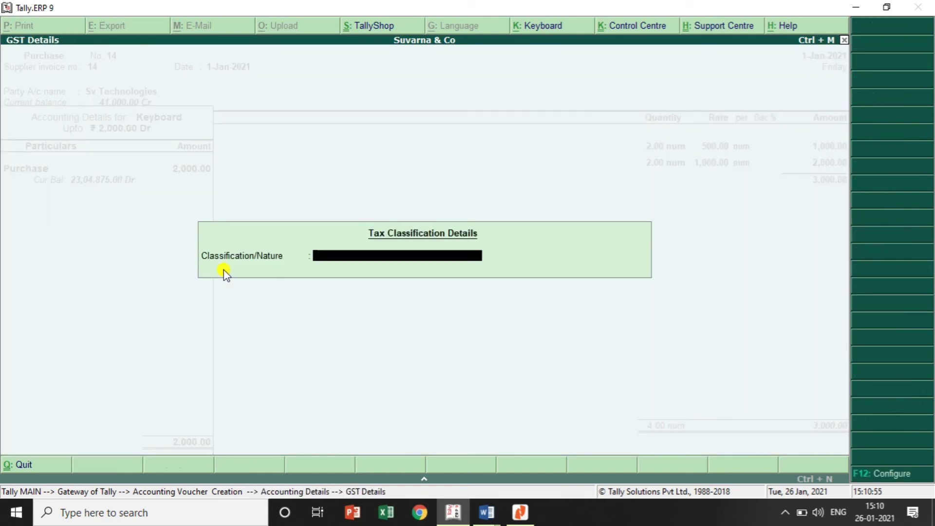
pyautogui.press('Escape')
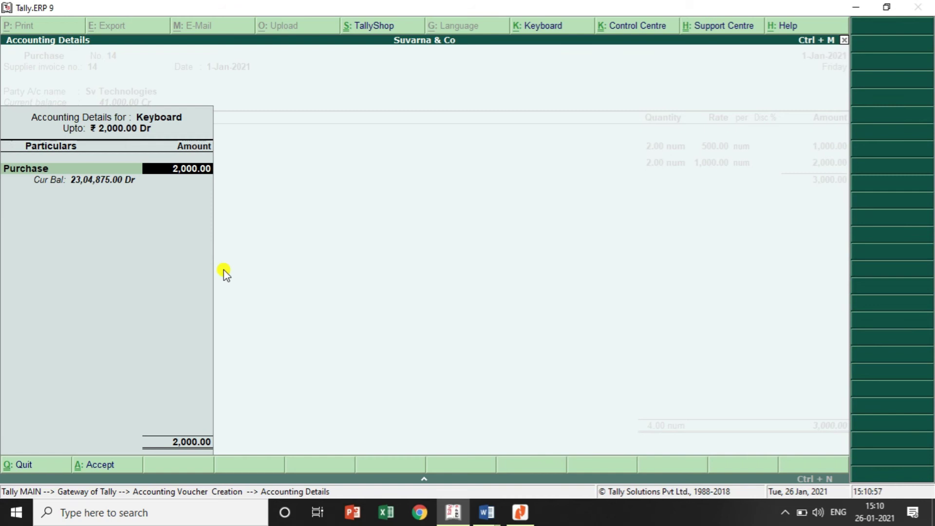
pyautogui.press('Return')
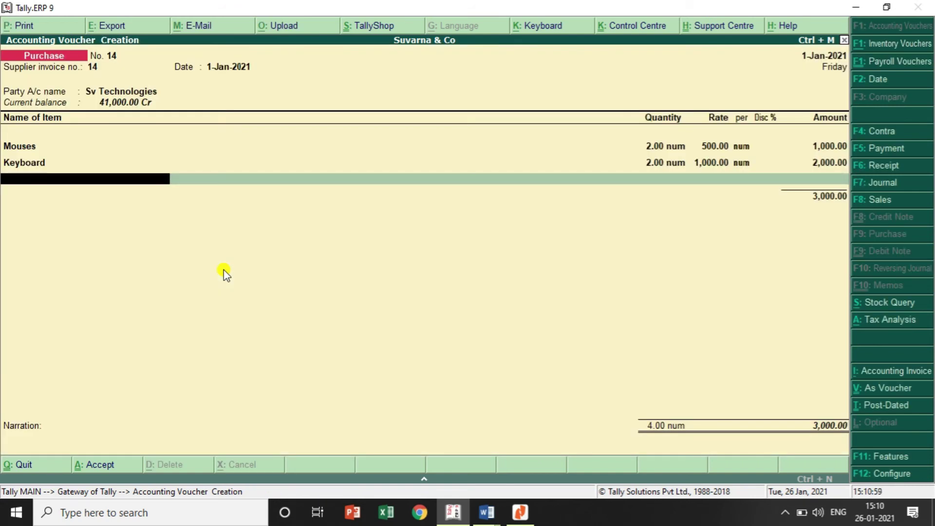
pyautogui.press('Return')
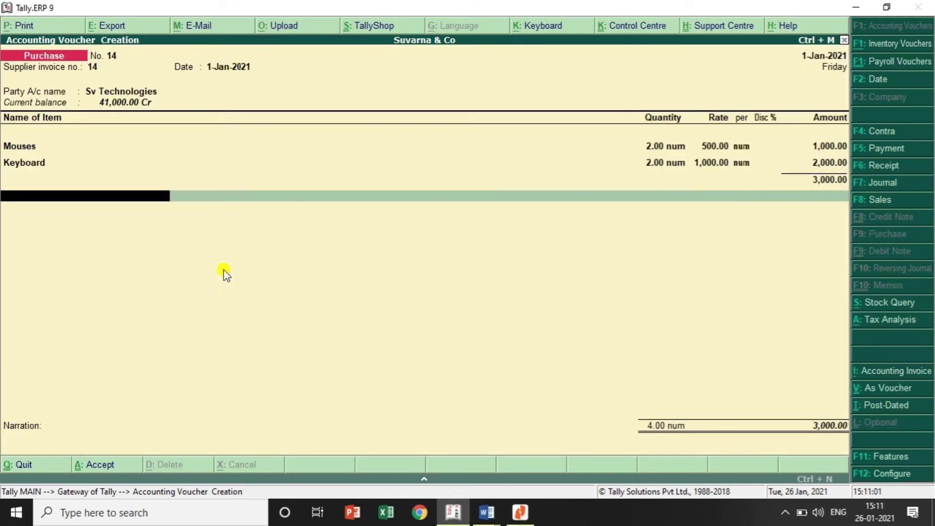
# End the purchase invoice's item list, leave the narration blank and save the voucher.
pyautogui.press('Return')
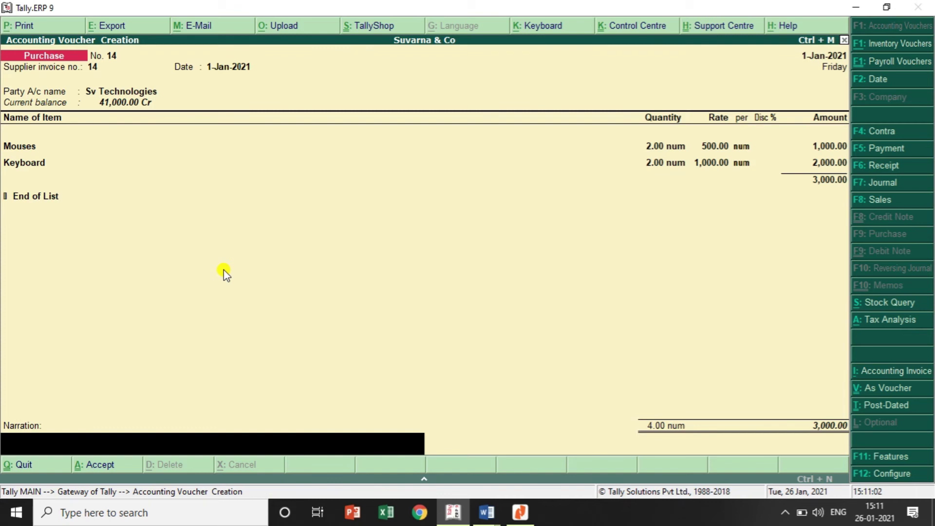
pyautogui.press('Return')
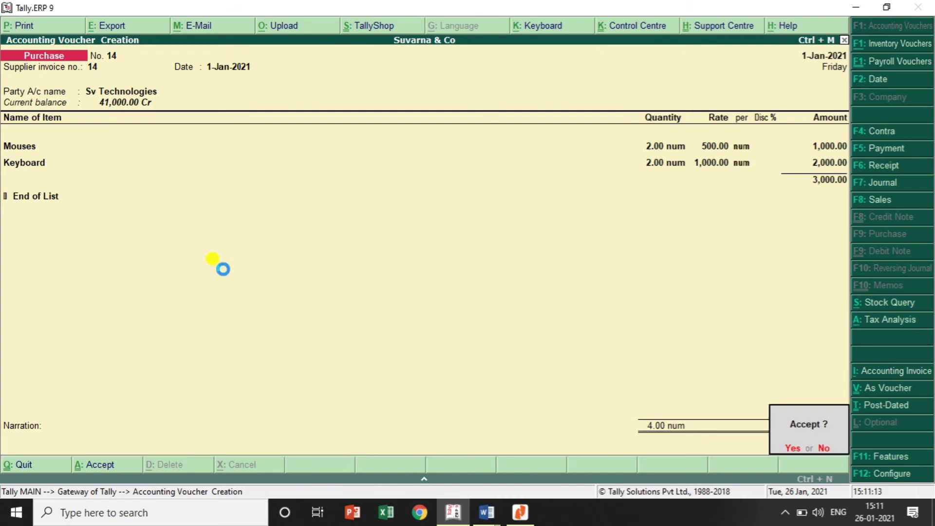
pyautogui.press('Return')
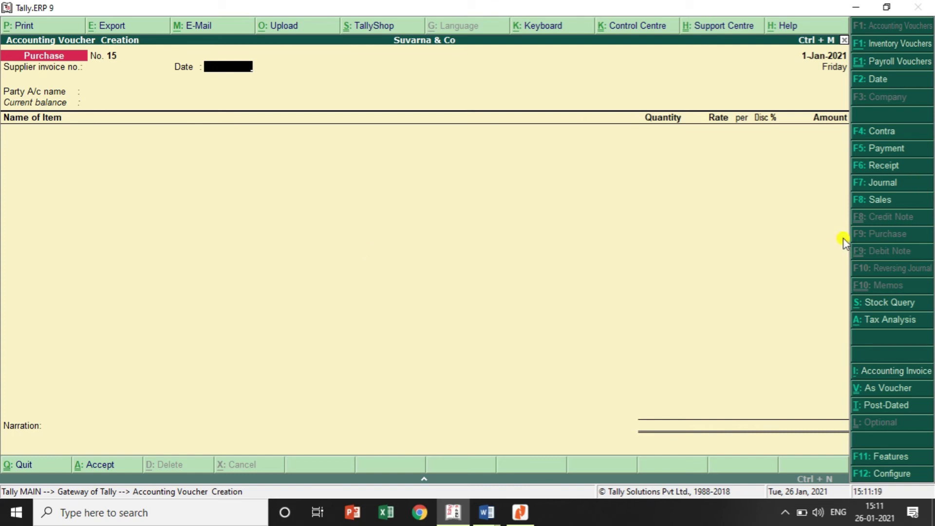
# Start a new voucher of type Sales and set it to voucher mode.
pyautogui.click(886, 204)
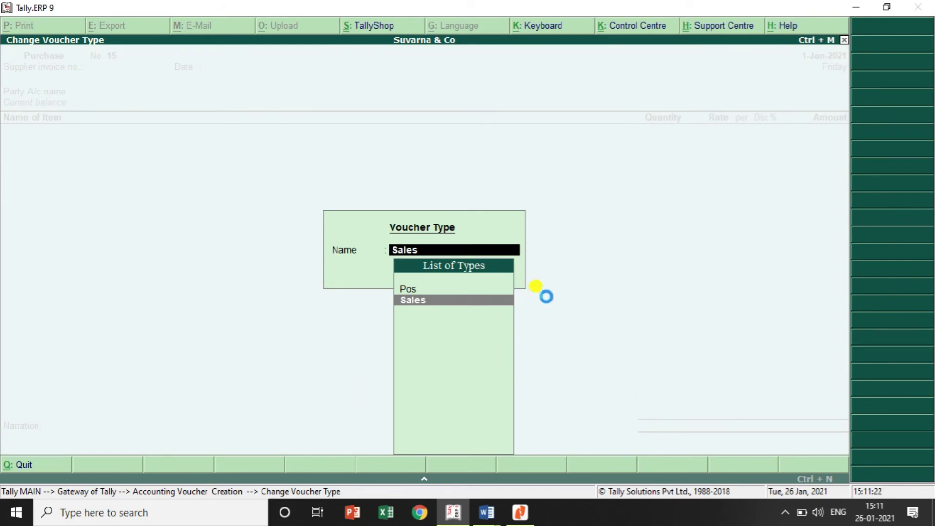
pyautogui.press('Return')
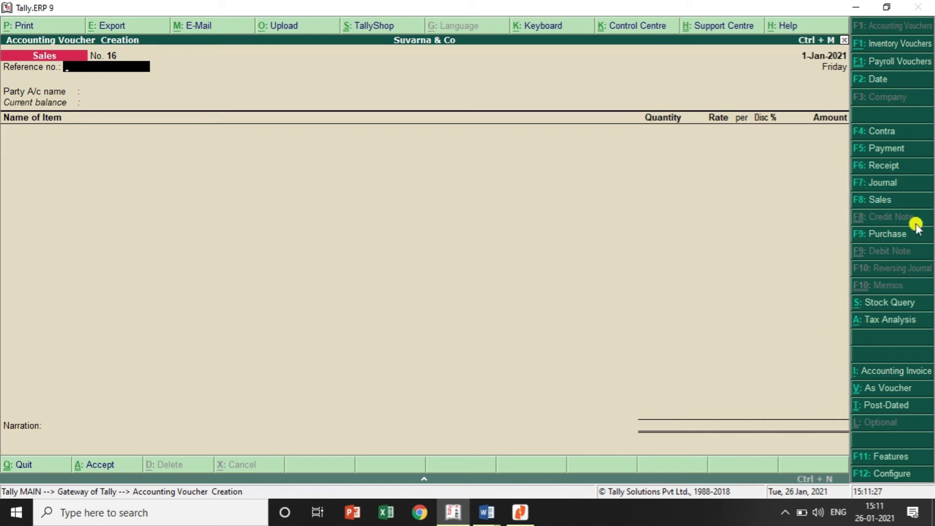
pyautogui.click(880, 389)
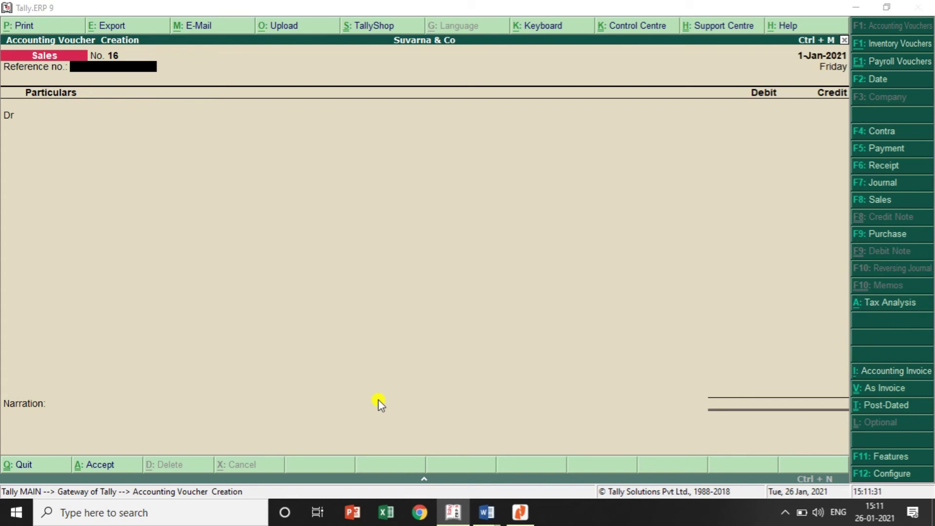
# Check the sales examples in the Word document, return to Tally.ERP 9 and set the sales voucher's reference number to 16.
pyautogui.hotkey('alt', 'Tab')
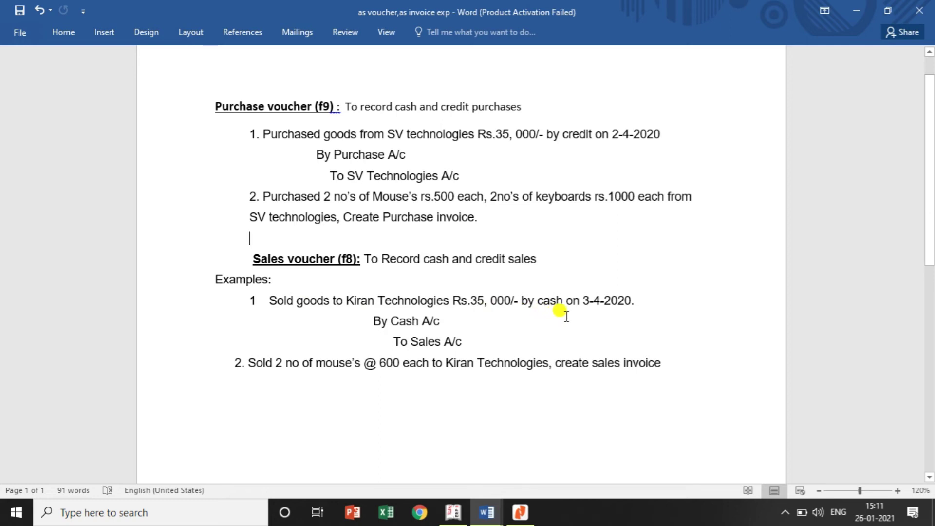
pyautogui.hotkey('alt', 'Tab')
pyautogui.write('16')
pyautogui.press('Return')
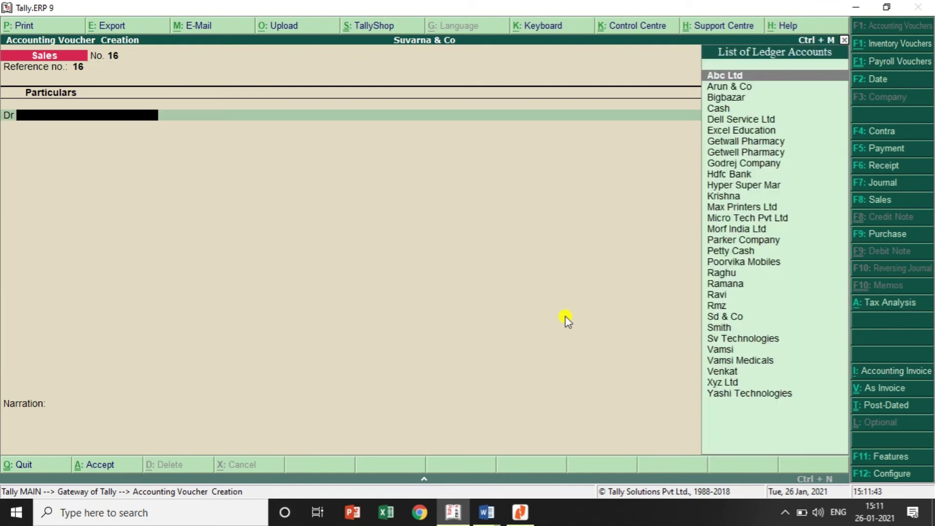
# Debit the Cash ledger with 40,000, accepting its default despatch and buyer details.
pyautogui.write('Ca')
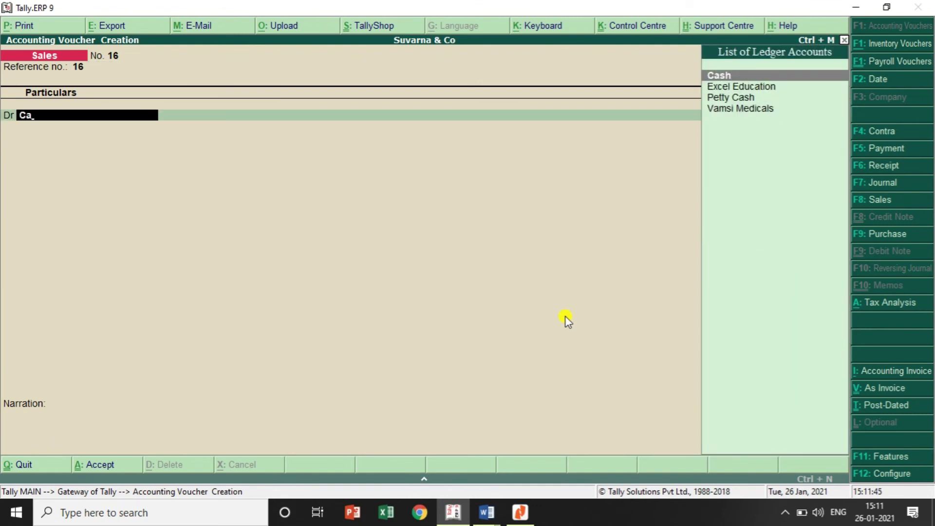
pyautogui.press('Return')
pyautogui.press('Return')
pyautogui.press('Return')
pyautogui.press('Return')
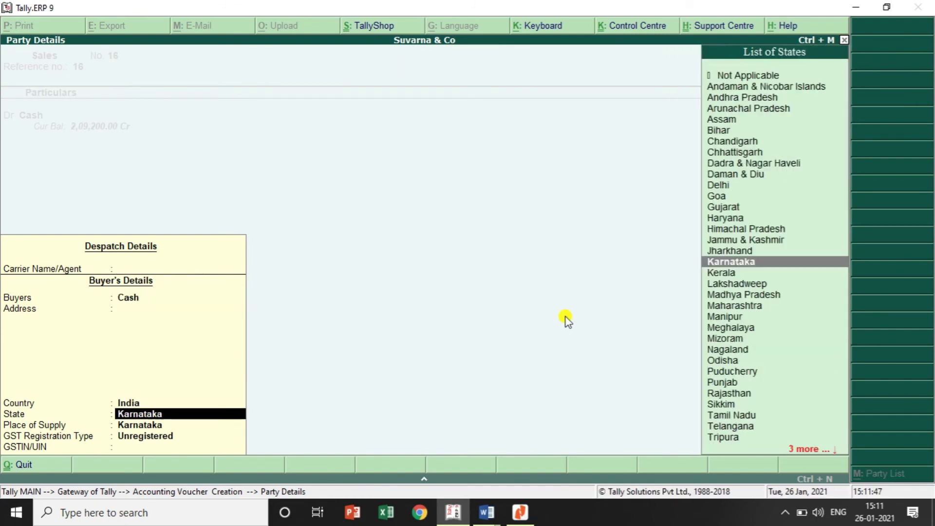
pyautogui.press('Return')
pyautogui.press('Return')
pyautogui.press('Return')
pyautogui.write('40000')
pyautogui.press('Return')
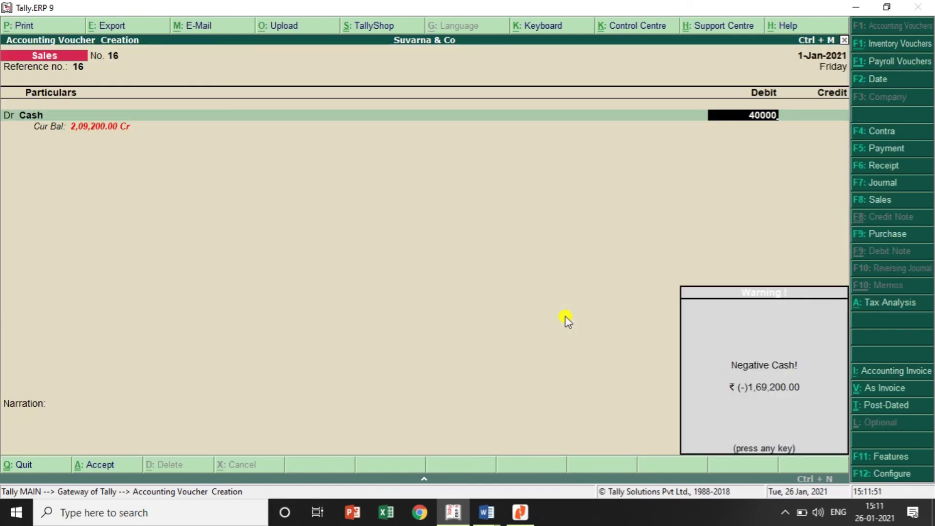
pyautogui.press('Return')
# Credit 40,000 to the Sales ledger without stock item allocations and save the voucher with a blank narration.
pyautogui.press('Return')
pyautogui.press('Return')
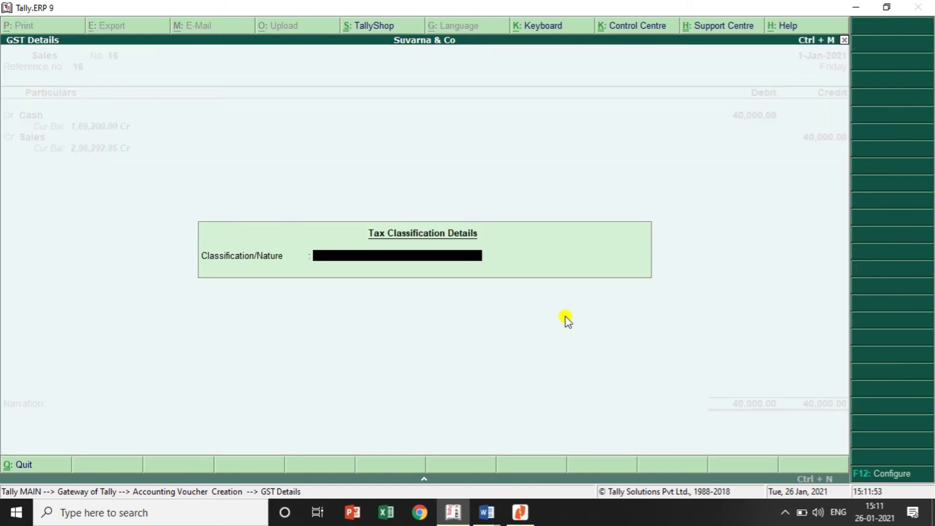
pyautogui.press('Return')
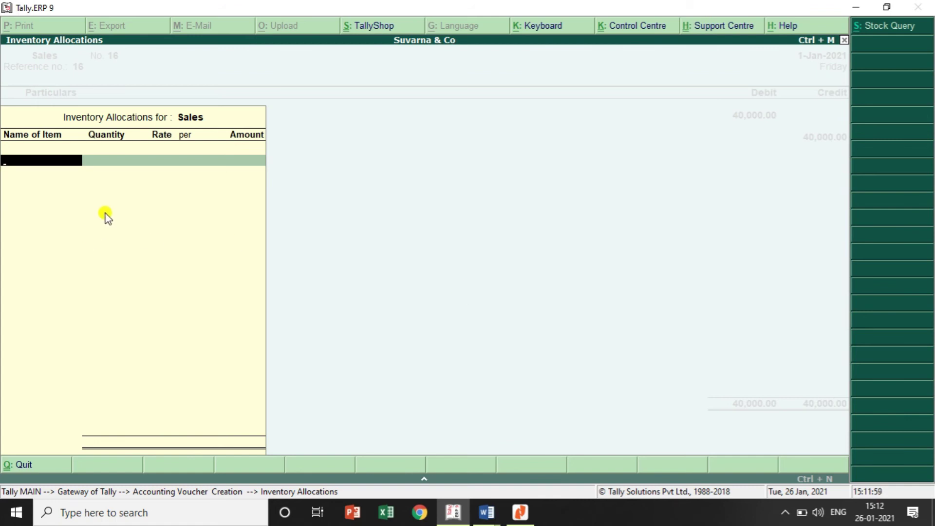
pyautogui.press('Escape')
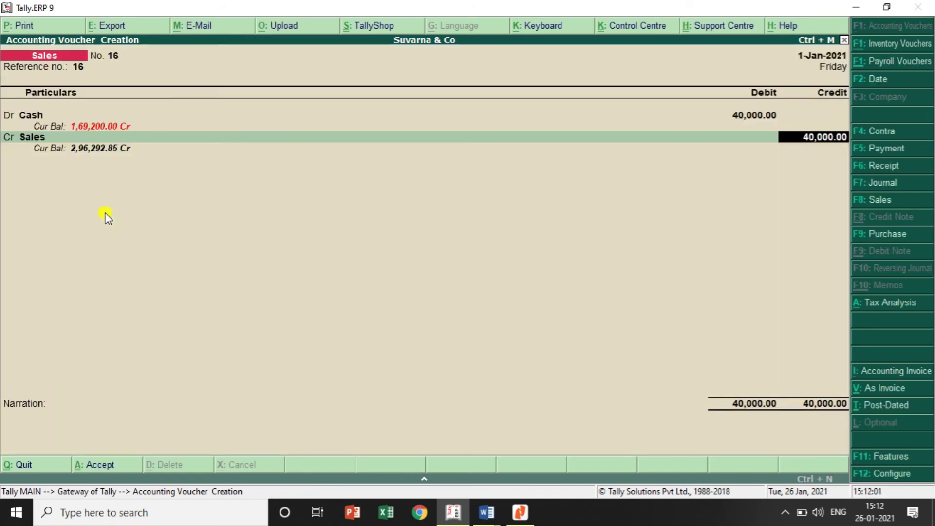
pyautogui.press('Return')
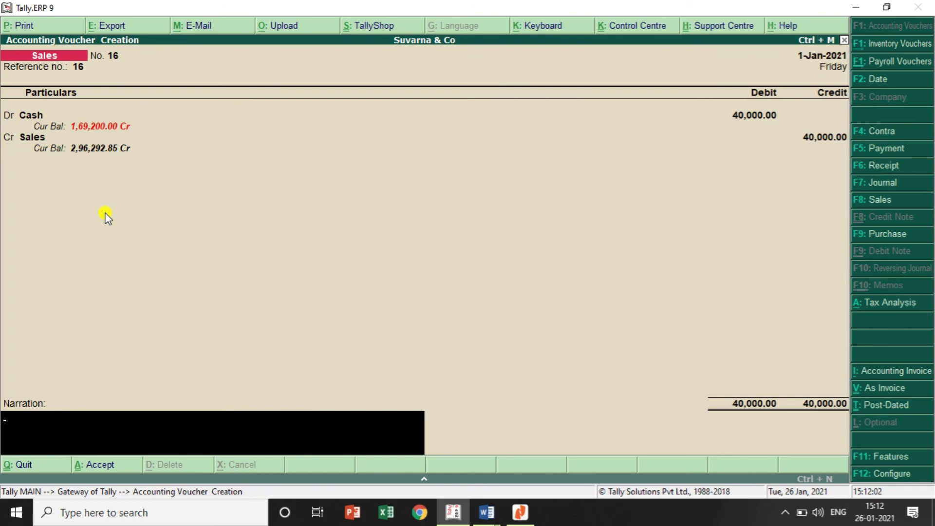
pyautogui.press('Return')
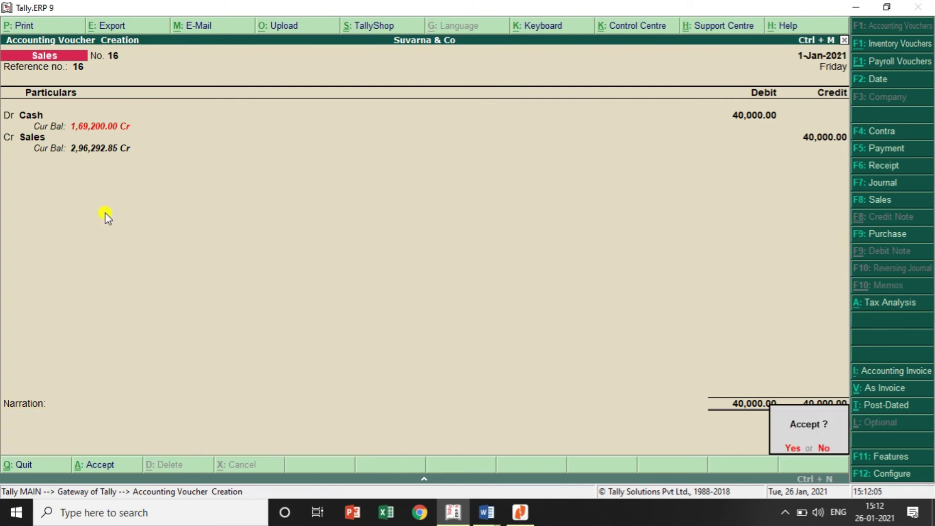
pyautogui.press('Return')
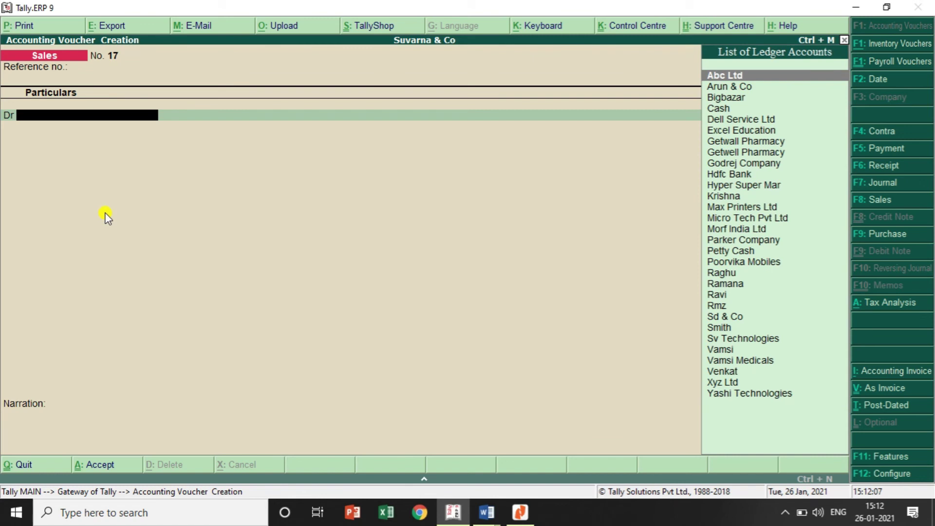
# Check the second sales example in the Word document and look for the customer's ledger in Tally.ERP 9.
pyautogui.hotkey('alt', 'Tab')
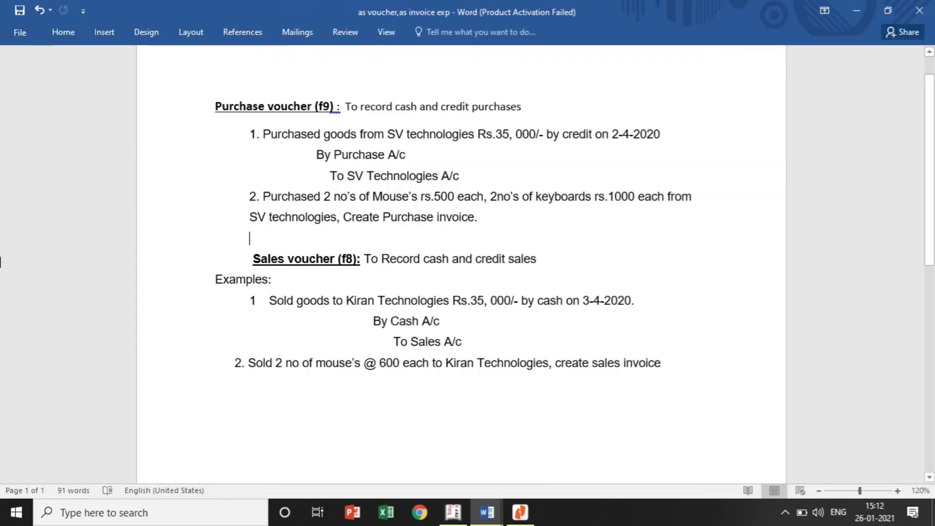
pyautogui.hotkey('alt', 'Tab')
pyautogui.write('Kr')
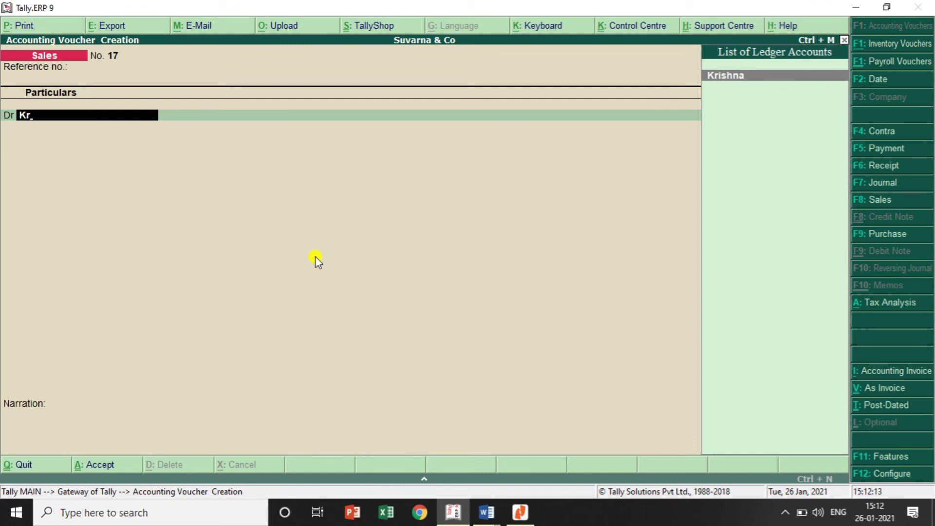
pyautogui.press('BackSpace')
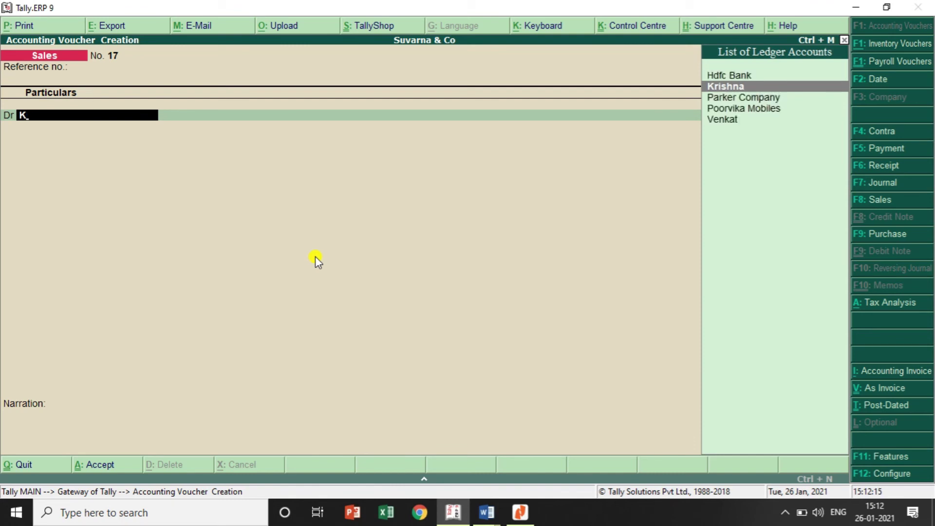
pyautogui.press('BackSpace')
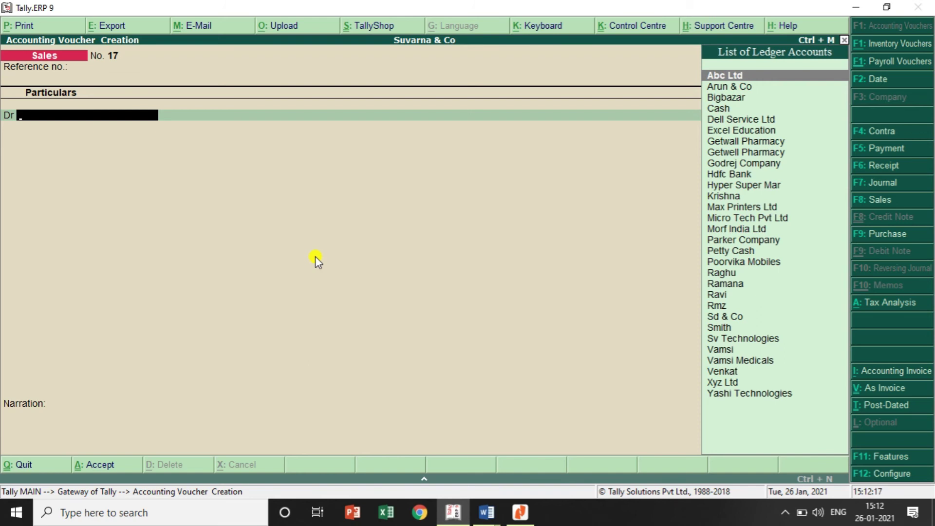
# Create a ledger named Kiran Technologies under Sundry Debtors from within the sales voucher.
pyautogui.hotkey('alt', 'c')
pyautogui.write('Kiran Technologies')
pyautogui.press('Return')
pyautogui.write('S')
pyautogui.press('Down')
pyautogui.press('Down')
pyautogui.press('Down')
pyautogui.press('Down')
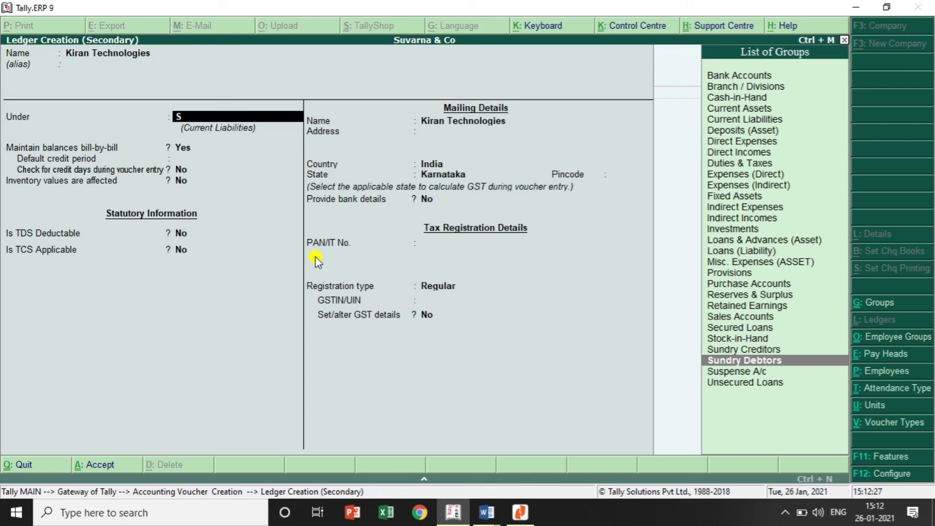
pyautogui.press('Return')
pyautogui.press('Return')
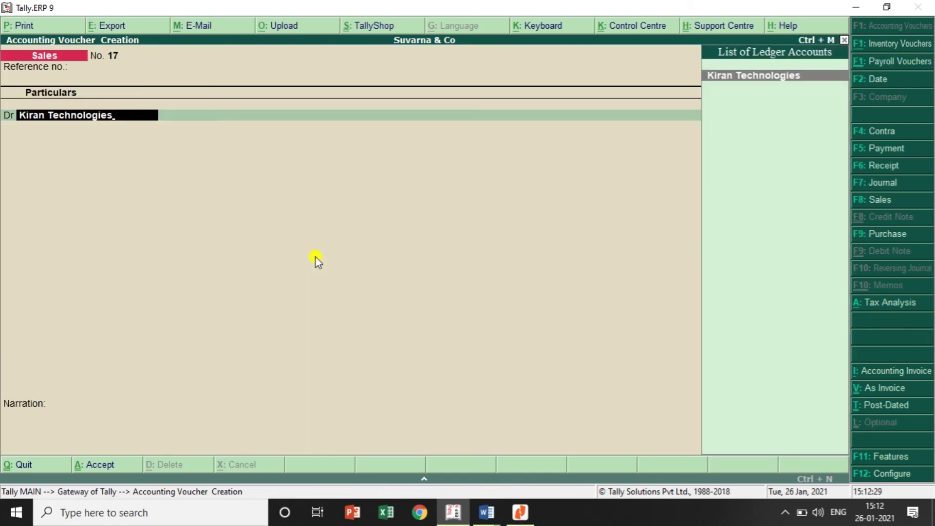
# Select Kiran Technologies as the debit ledger and accept its party details with Karnataka as the state.
pyautogui.press('Return')
pyautogui.press('Return')
pyautogui.press('Return')
pyautogui.press('Return')
pyautogui.press('Return')
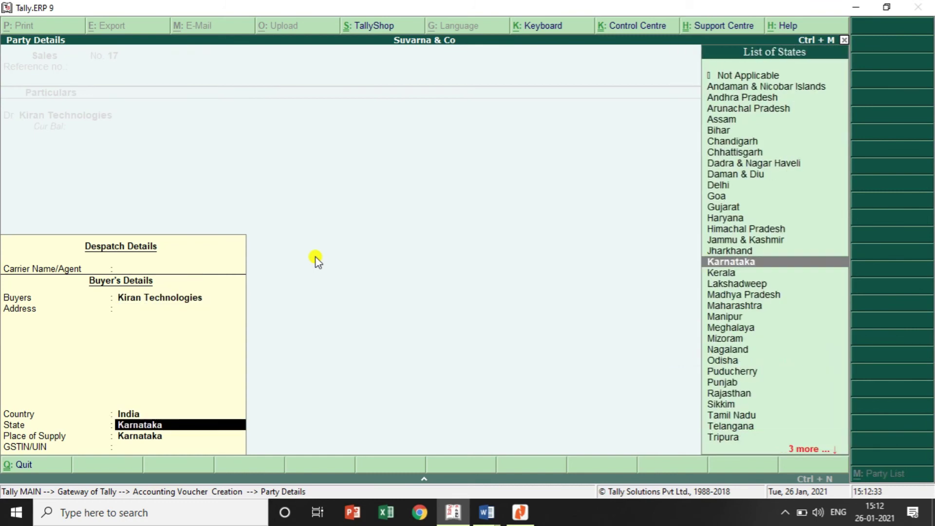
pyautogui.press('Return')
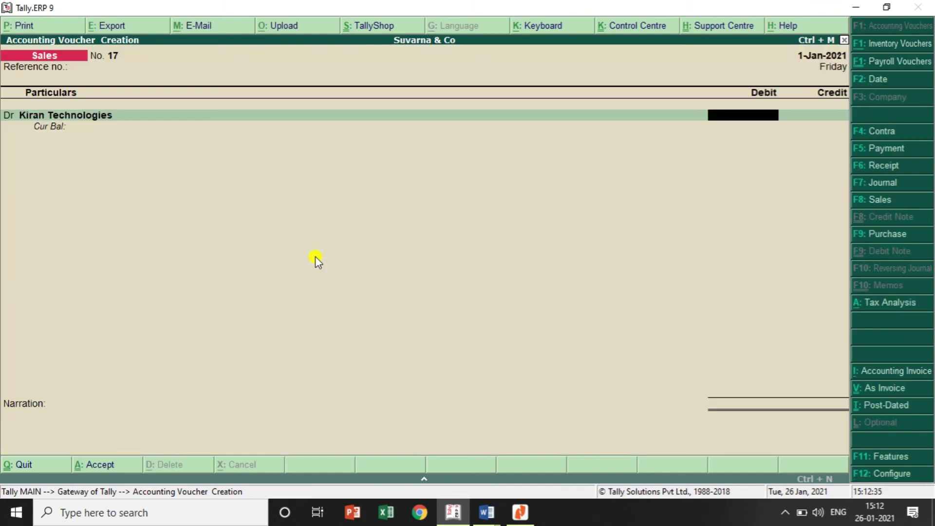
# Consult the sale example in Word, debit Kiran Technologies with 1,200 and allocate it to the bill New Ref 17.
pyautogui.hotkey('alt', 'Tab')
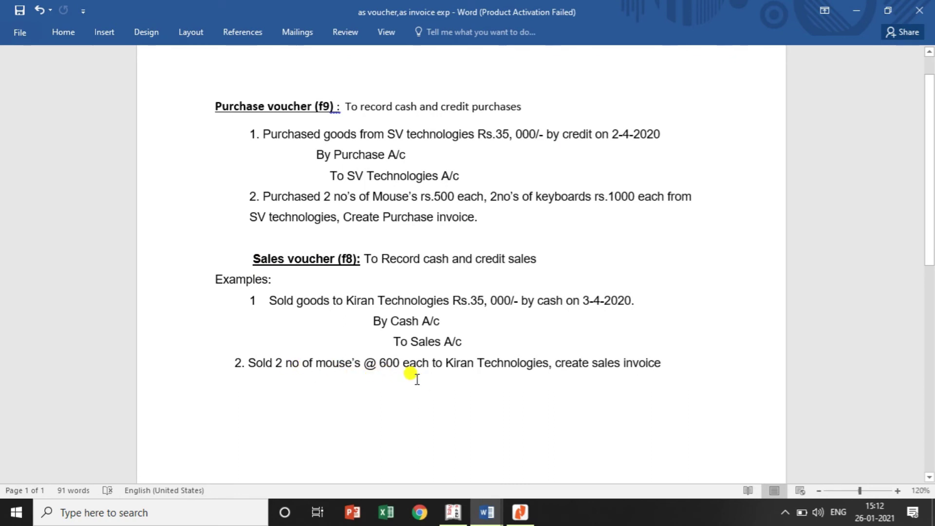
pyautogui.hotkey('alt', 'Tab')
pyautogui.write('1200')
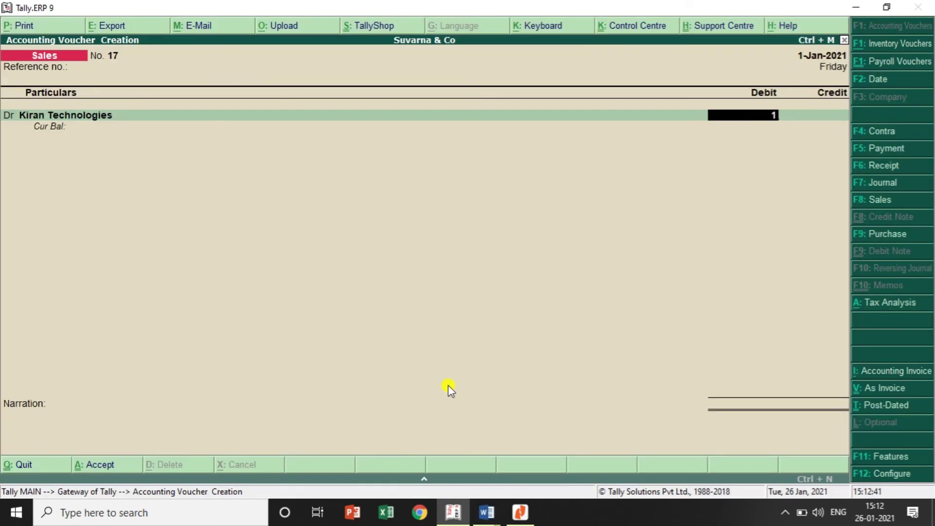
pyautogui.press('Return')
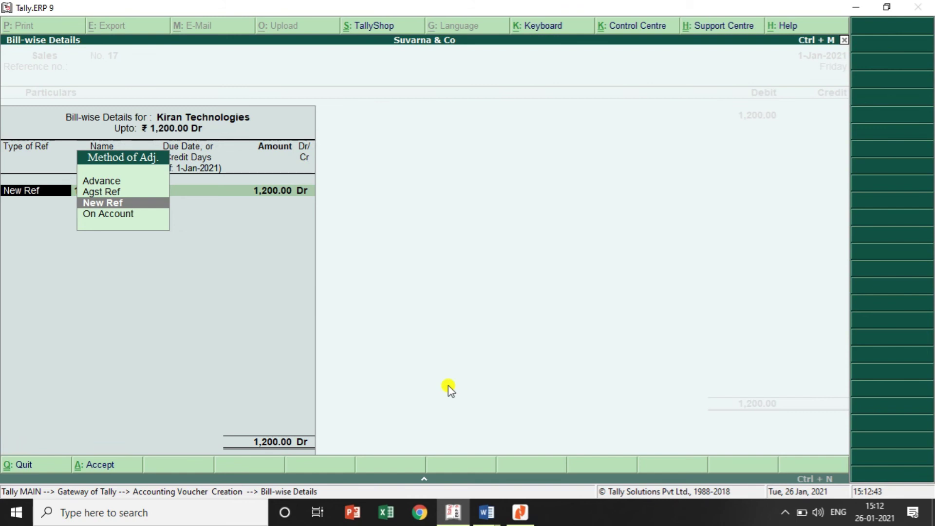
pyautogui.press('Return')
pyautogui.press('Return')
pyautogui.press('Return')
pyautogui.press('Return')
pyautogui.press('Return')
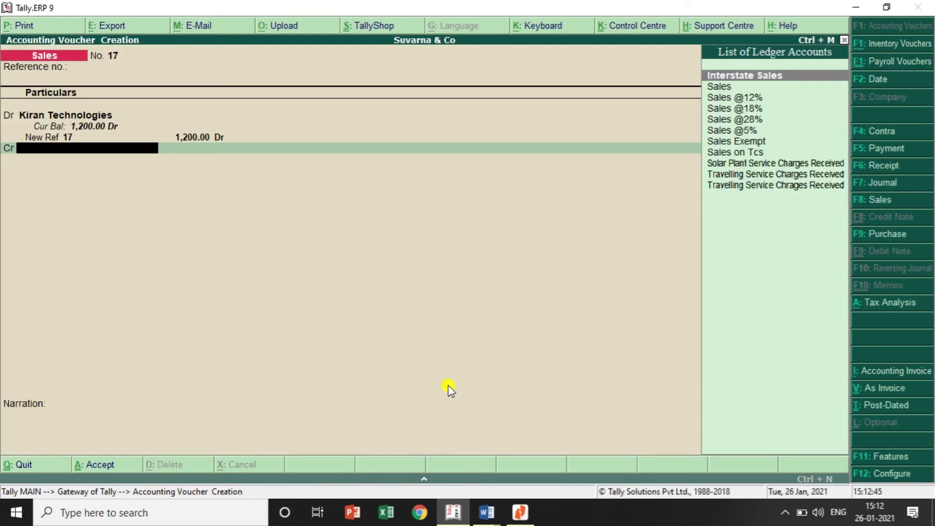
# Credit 1,200 to the Sales ledger and leave its tax classification blank.
pyautogui.write('Sa')
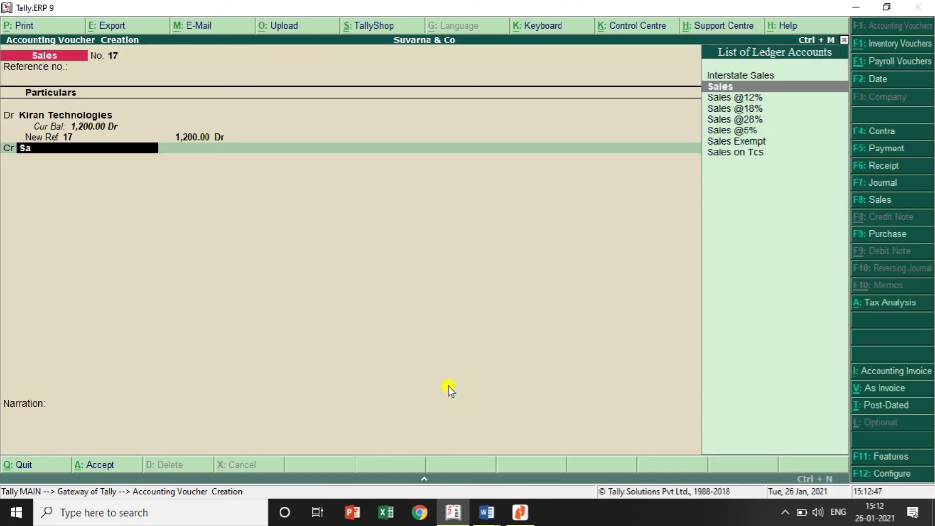
pyautogui.press('Return')
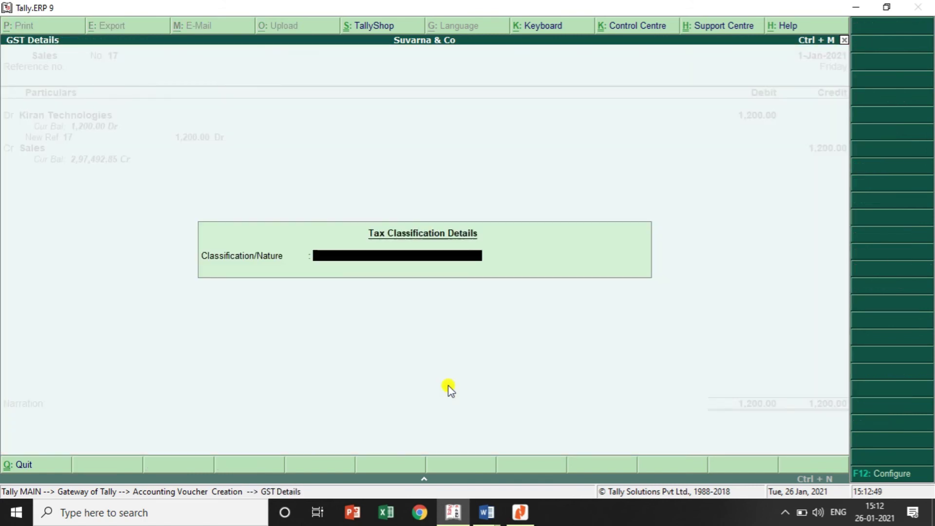
pyautogui.press('Return')
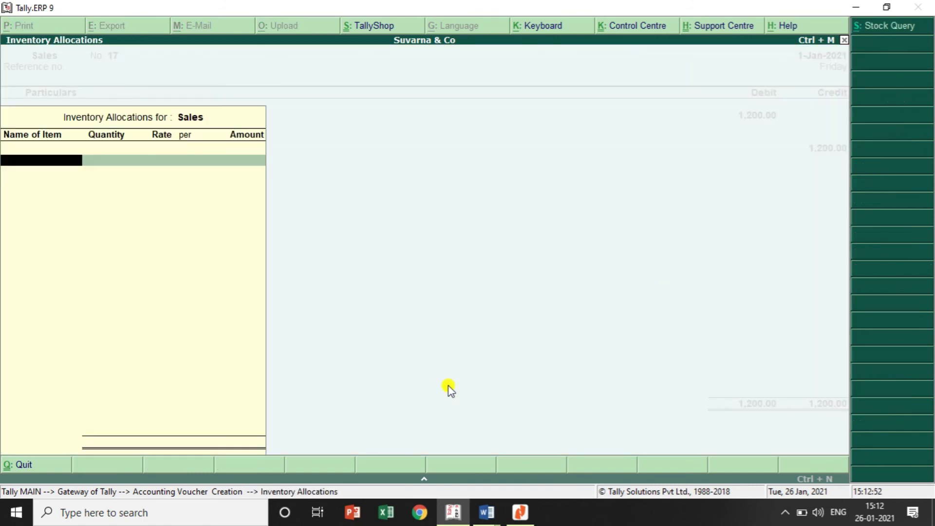
# Choose Mouses as the stock item sold under the Sales ledger and allocate it from the Bangalore godown.
pyautogui.write('Mo')
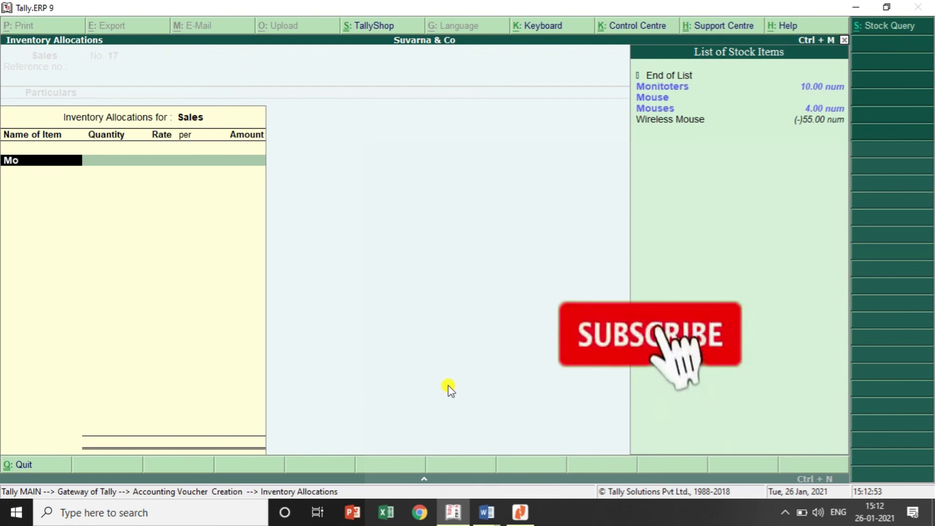
pyautogui.press('Down')
pyautogui.press('Down')
pyautogui.press('Down')
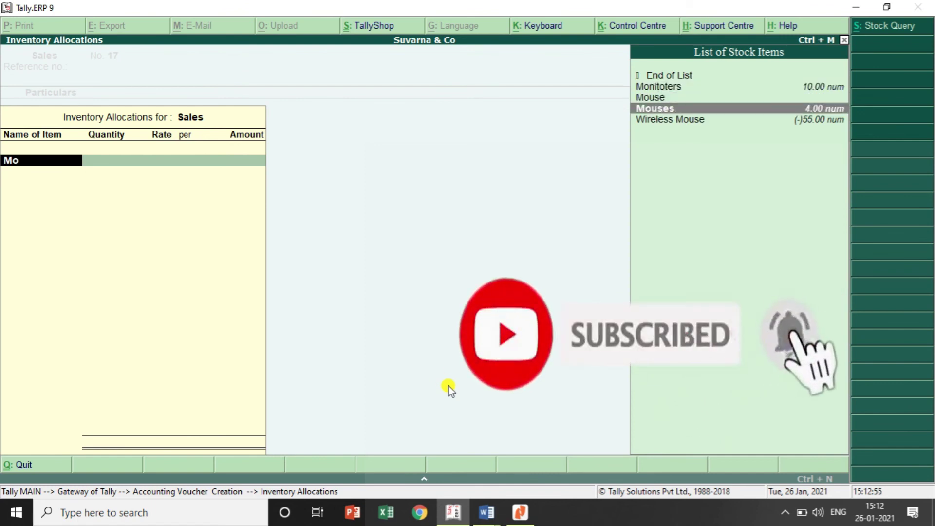
pyautogui.press('Return')
pyautogui.press('Return')
pyautogui.press('Return')
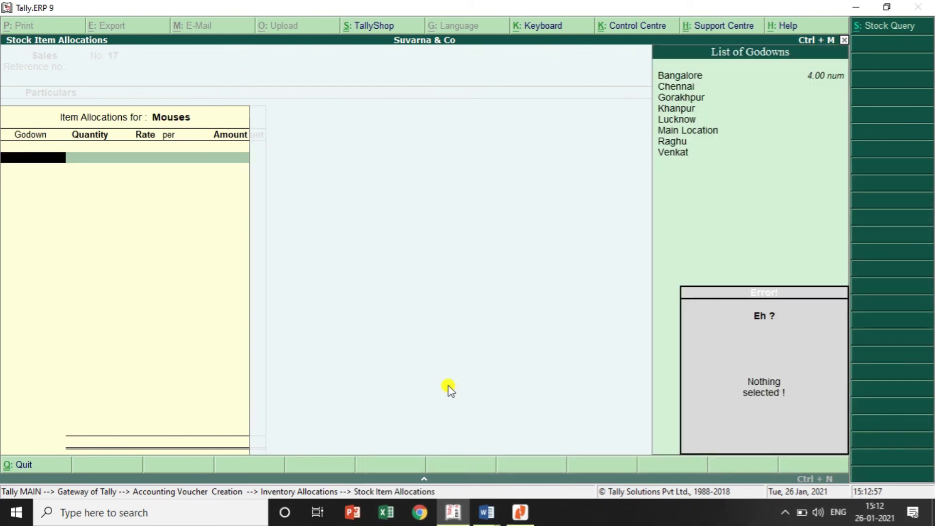
pyautogui.press('Return')
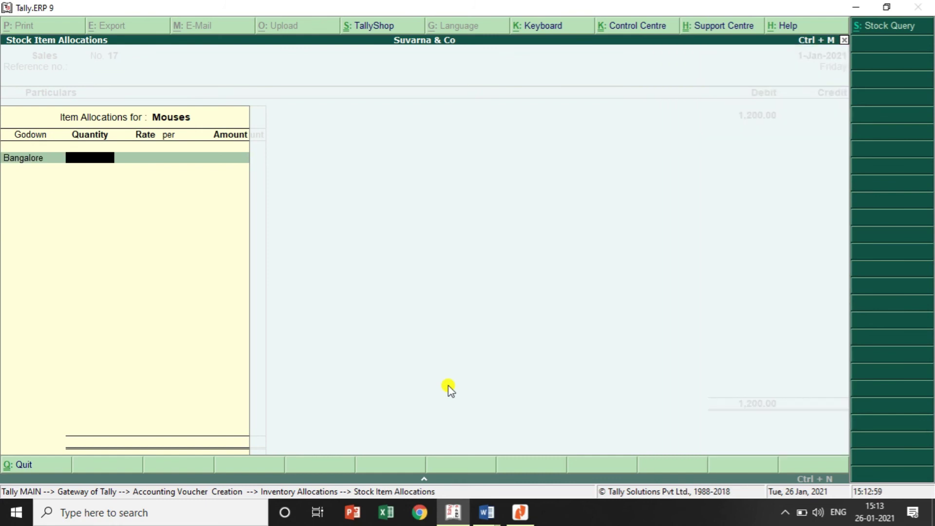
# Set the Mouses quantity to 2 and the rate to 600, and complete the inventory allocation.
pyautogui.write('2')
pyautogui.press('Return')
pyautogui.write('600')
pyautogui.press('Return')
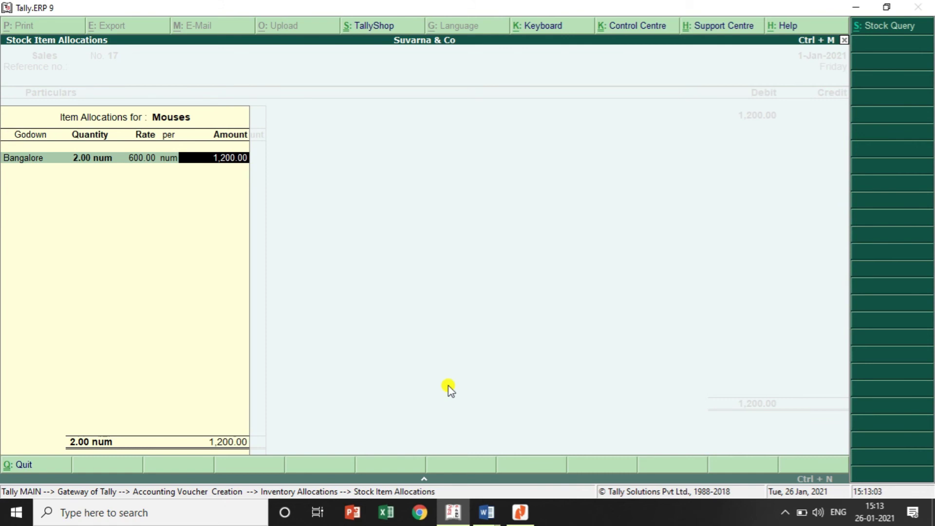
pyautogui.press('Return')
pyautogui.press('Return')
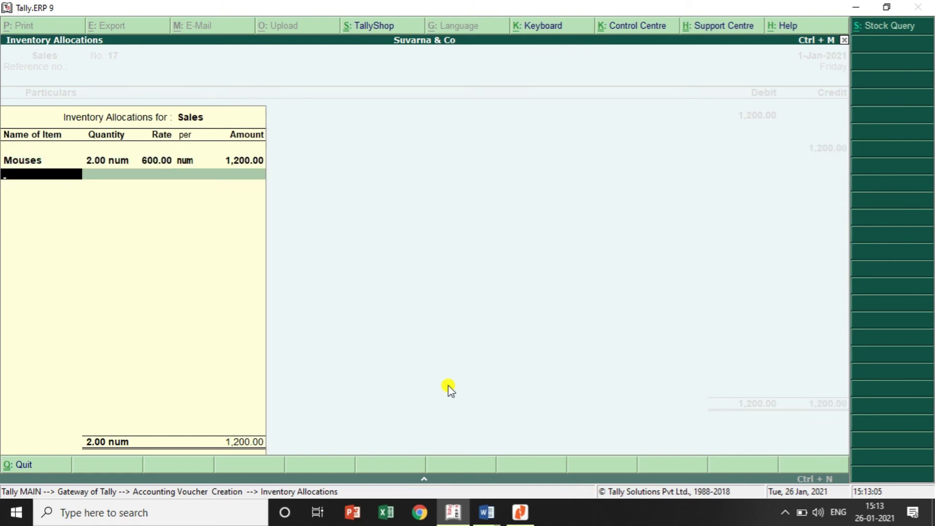
pyautogui.press('Return')
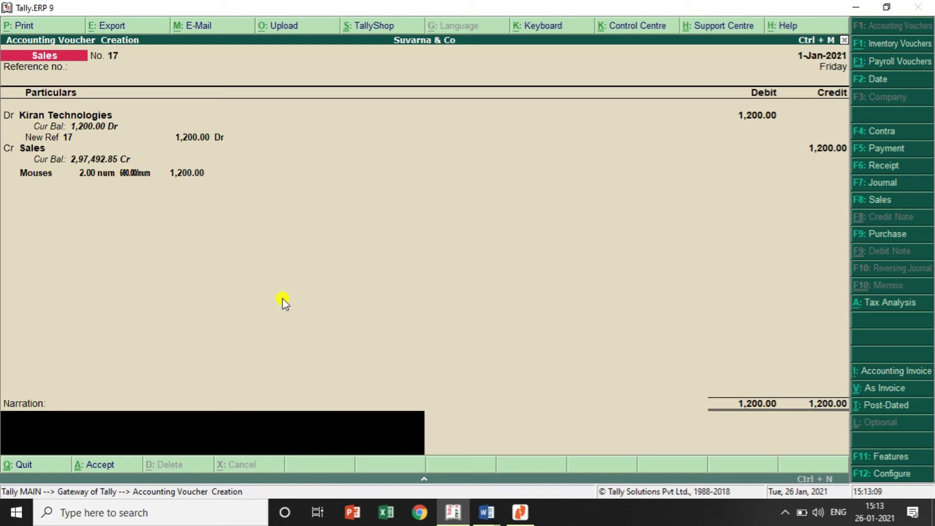
# Leave the narration blank and save the Kiran Technologies sales voucher.
pyautogui.press('Return')
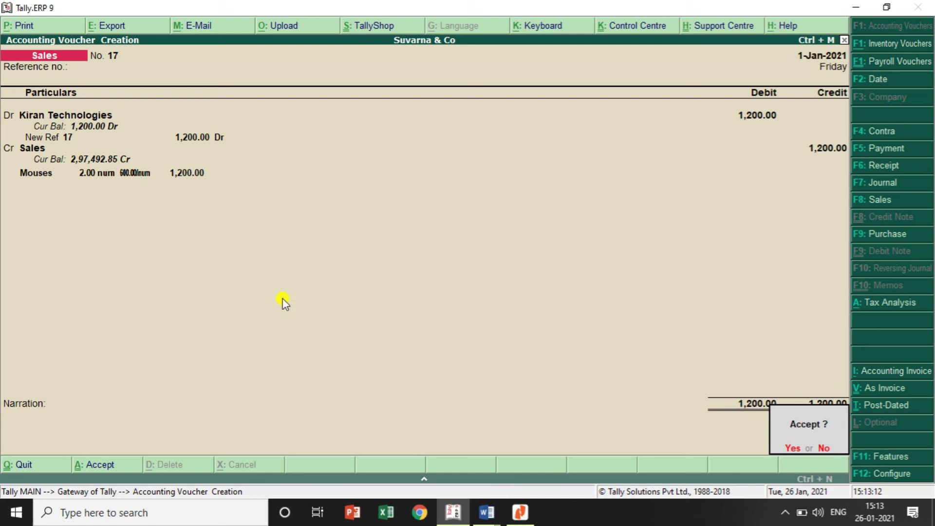
pyautogui.press('Return')
pyautogui.press('Return')
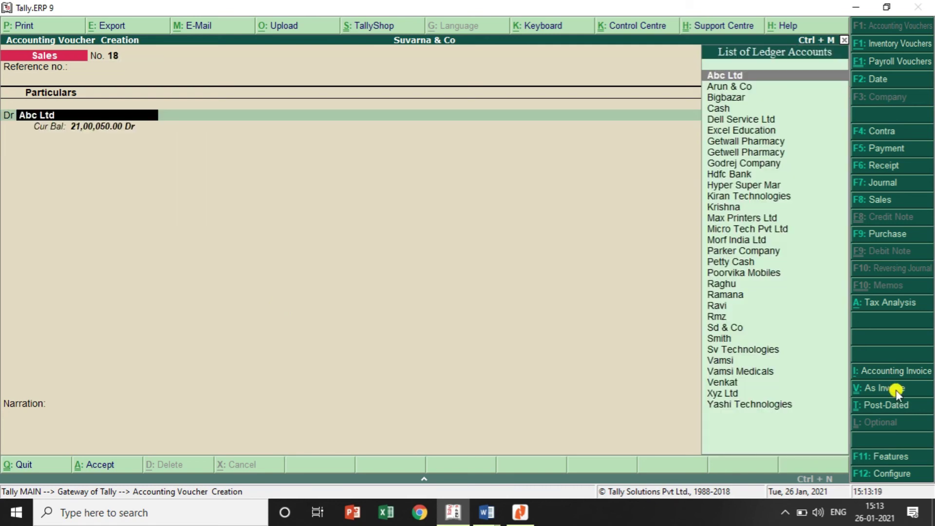
# Switch the new sales entry to accounting invoice mode and enter 18 as its reference number.
pyautogui.click(892, 388)
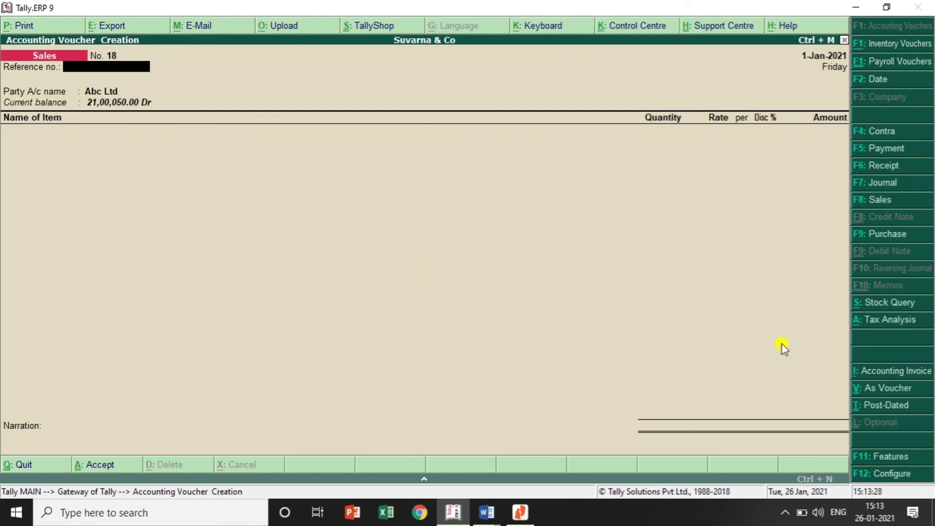
pyautogui.click(891, 372)
pyautogui.write('18')
pyautogui.press('Return')
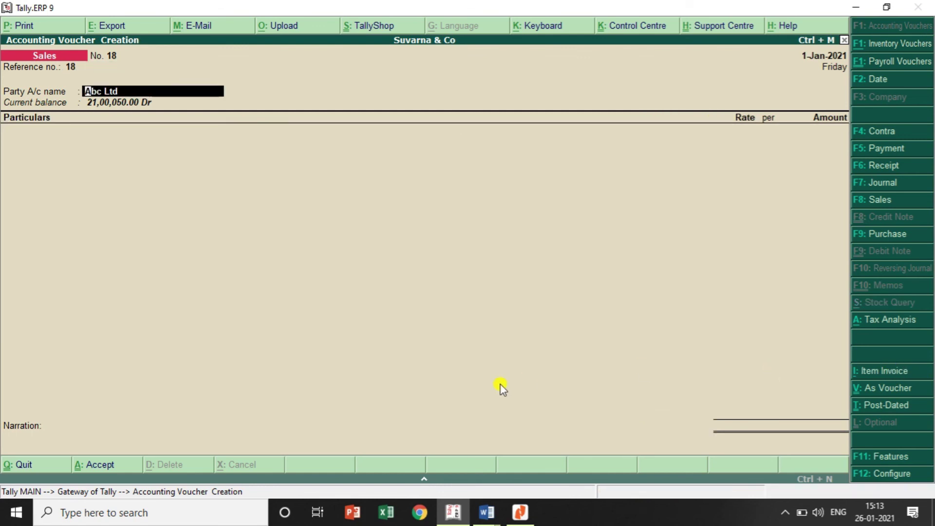
pyautogui.write('Sv')
pyautogui.press('BackSpace')
pyautogui.press('BackSpace')
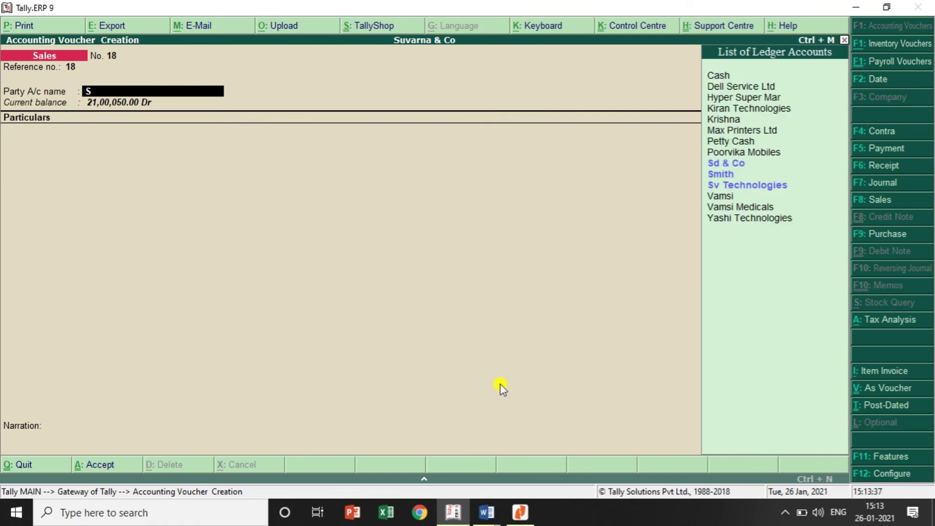
pyautogui.write('s')
pyautogui.press('BackSpace')
pyautogui.press('BackSpace')
pyautogui.write('k')
pyautogui.press('BackSpace')
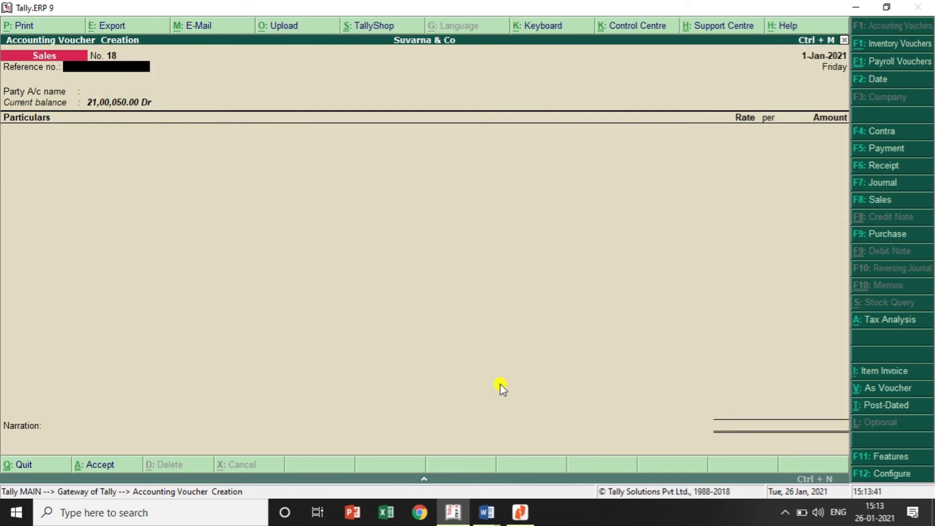
# Enter reference number 18 again, select Kiran Technologies as the party account and accept its party details.
pyautogui.write('18')
pyautogui.press('Return')
pyautogui.write('k')
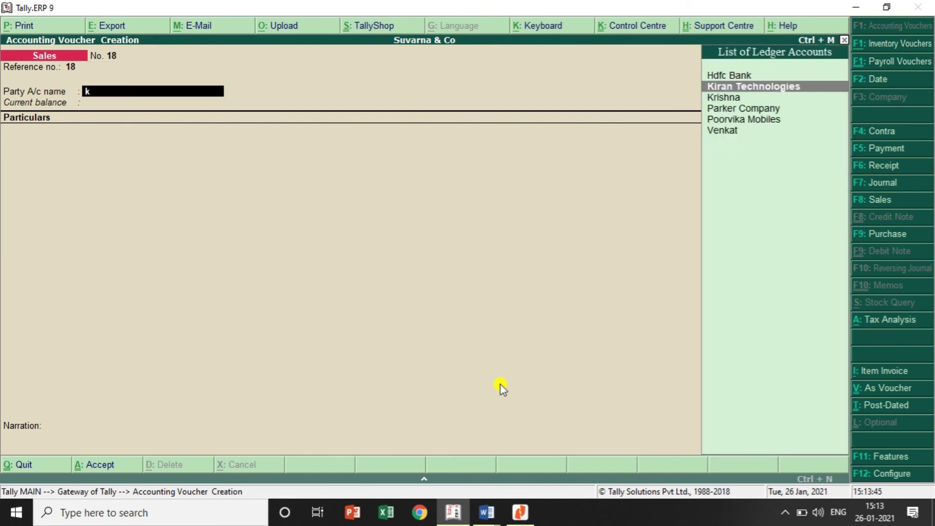
pyautogui.press('Return')
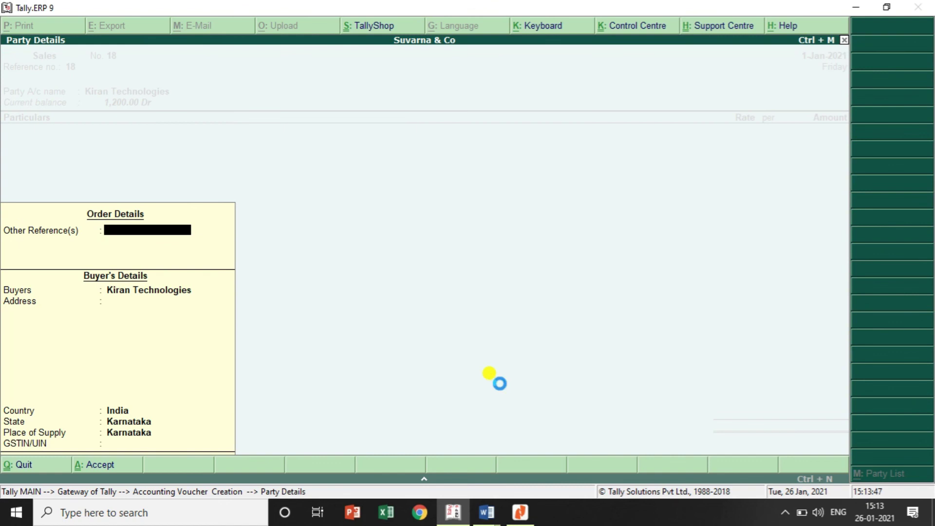
pyautogui.press('Return')
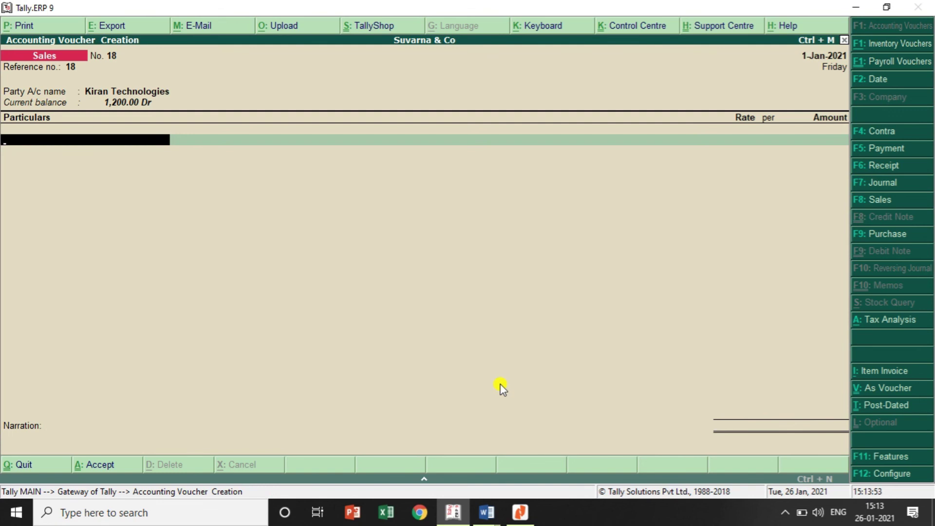
# Add the Sales ledger with an amount of 35,000 and no tax classification, and save the accounting invoice.
pyautogui.write('Sa')
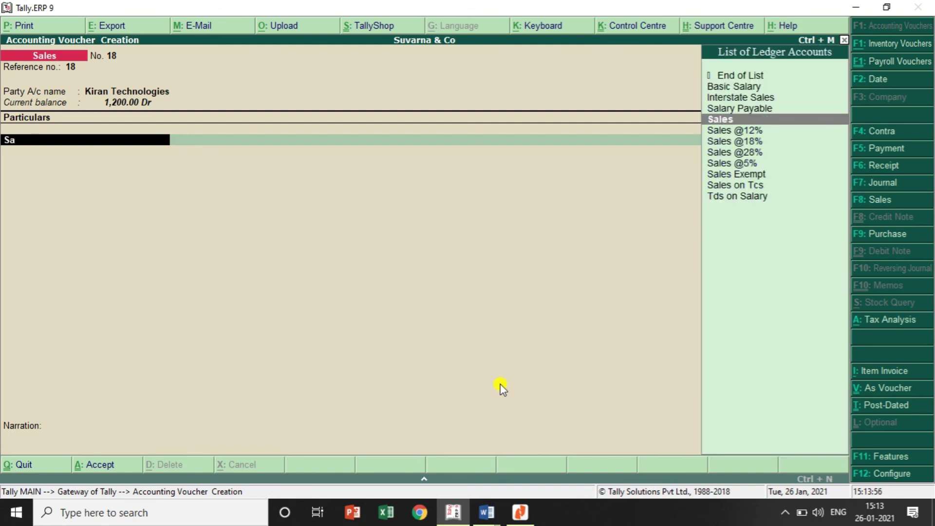
pyautogui.press('Return')
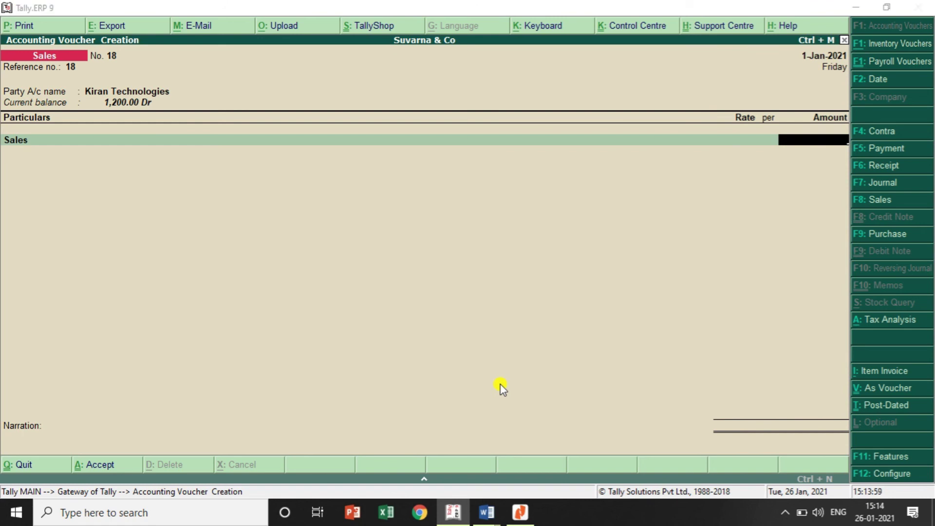
pyautogui.hotkey('alt', 'Tab')
pyautogui.hotkey('alt', 'Tab')
pyautogui.write('35000')
pyautogui.press('Return')
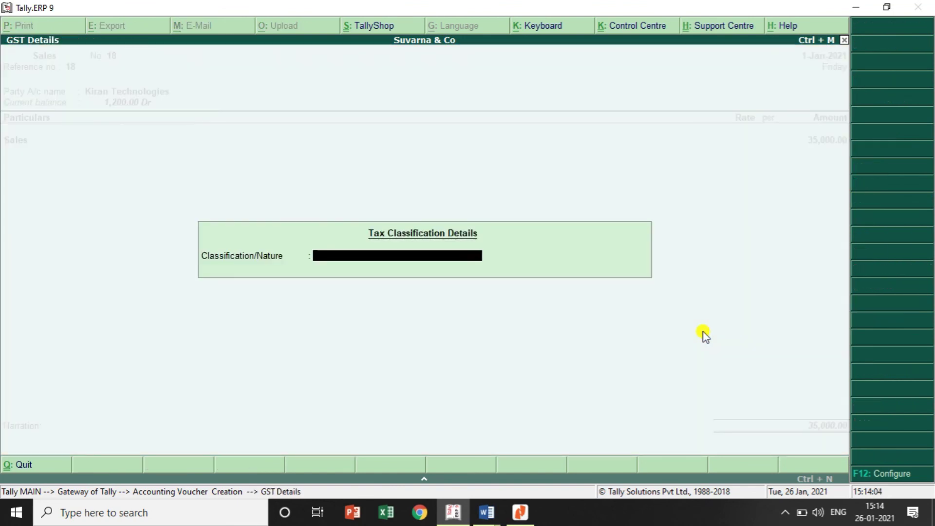
pyautogui.press('Return')
pyautogui.press('Return')
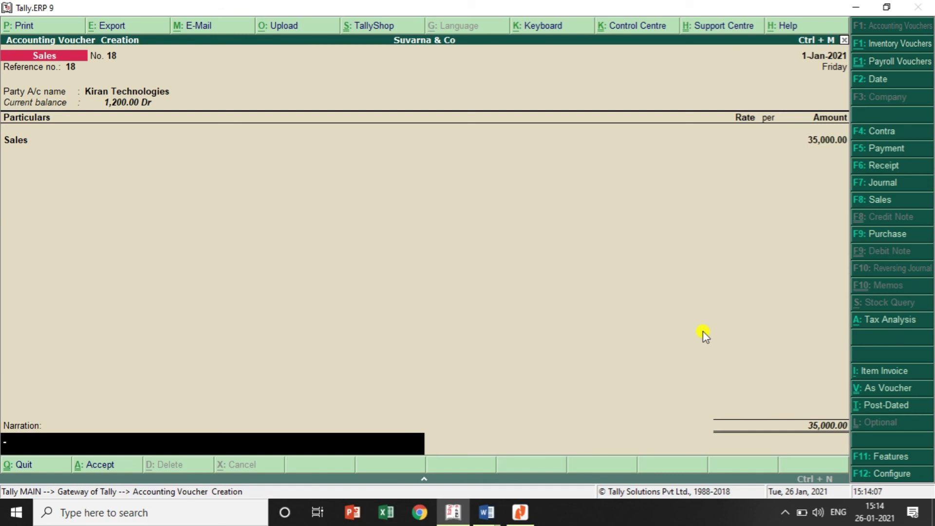
pyautogui.press('Return')
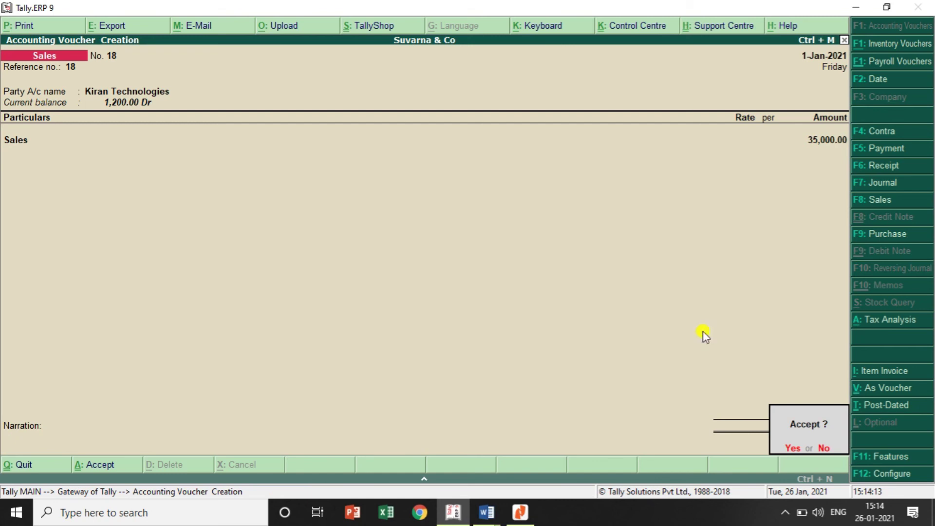
pyautogui.press('Return')
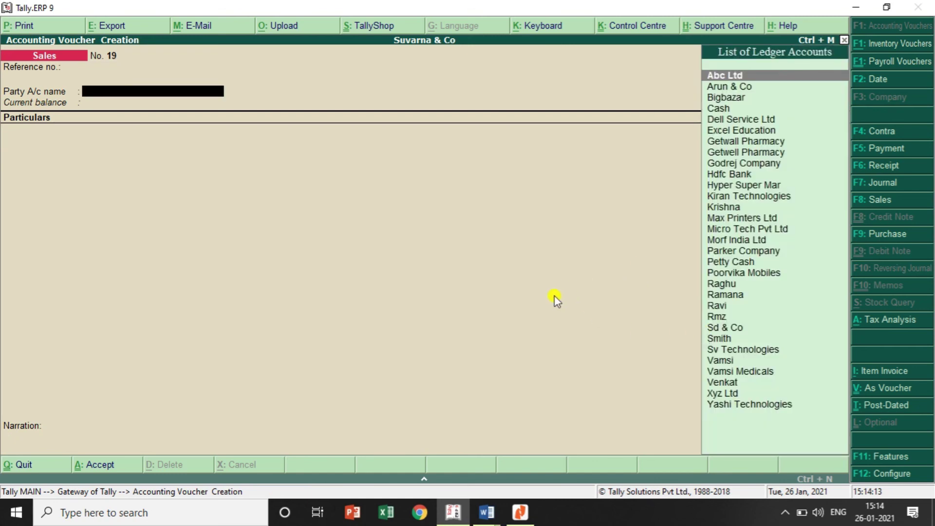
pyautogui.press('Return')
pyautogui.press('Escape')
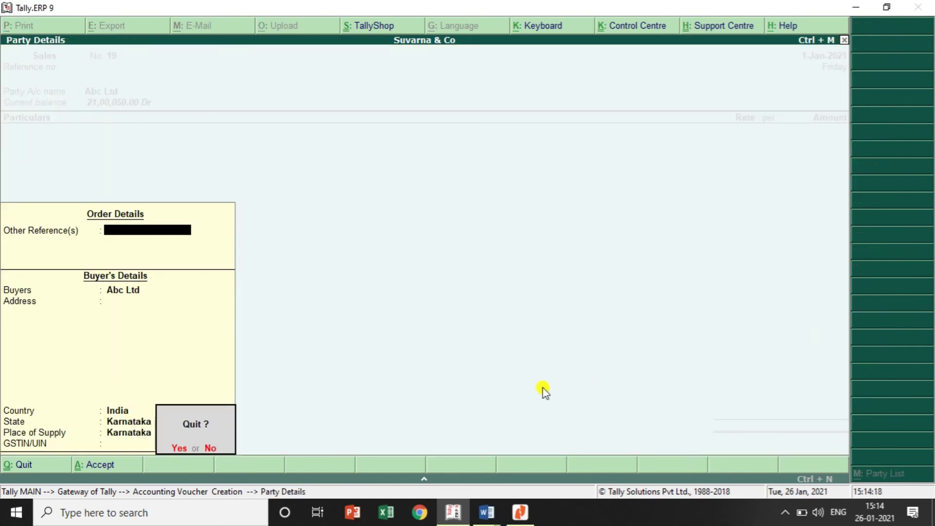
pyautogui.press('y')
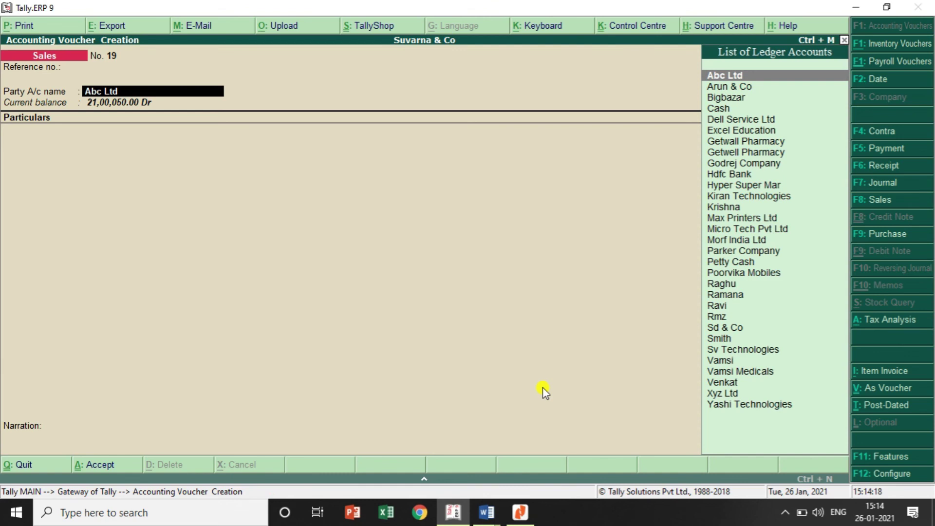
# Switch to item invoice mode, enter reference number 19 and select Kiran Technologies as the party, accepting its details.
pyautogui.click(878, 372)
pyautogui.write('19')
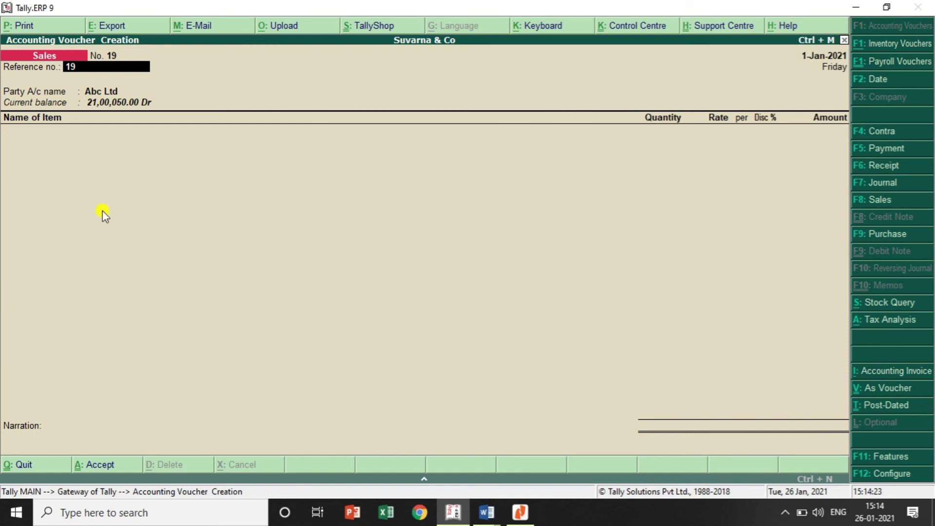
pyautogui.press('Return')
pyautogui.write('Ki')
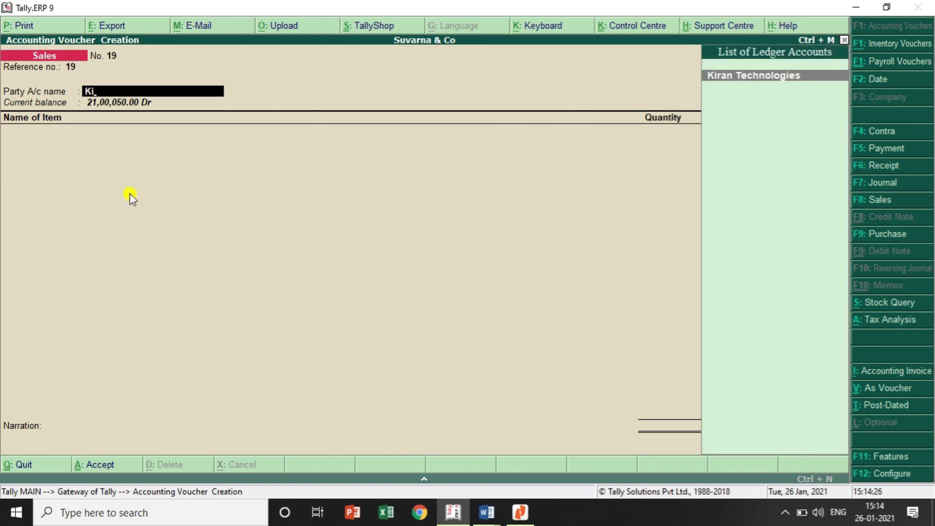
pyautogui.press('Return')
pyautogui.hotkey('ctrl', 'a')
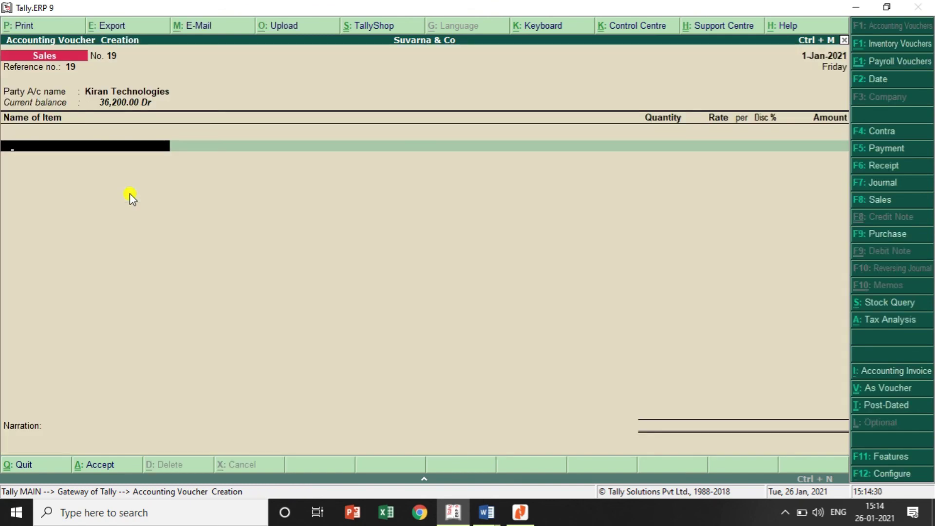
# Add Mouses as the invoiced stock item and allocate it from the Bangalore godown.
pyautogui.write('Mo')
pyautogui.press('Down')
pyautogui.press('Down')
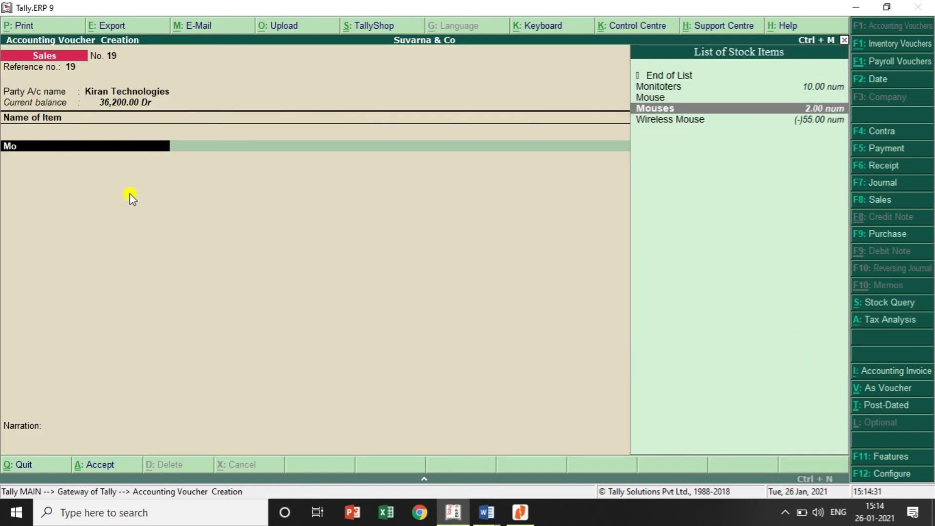
pyautogui.press('Return')
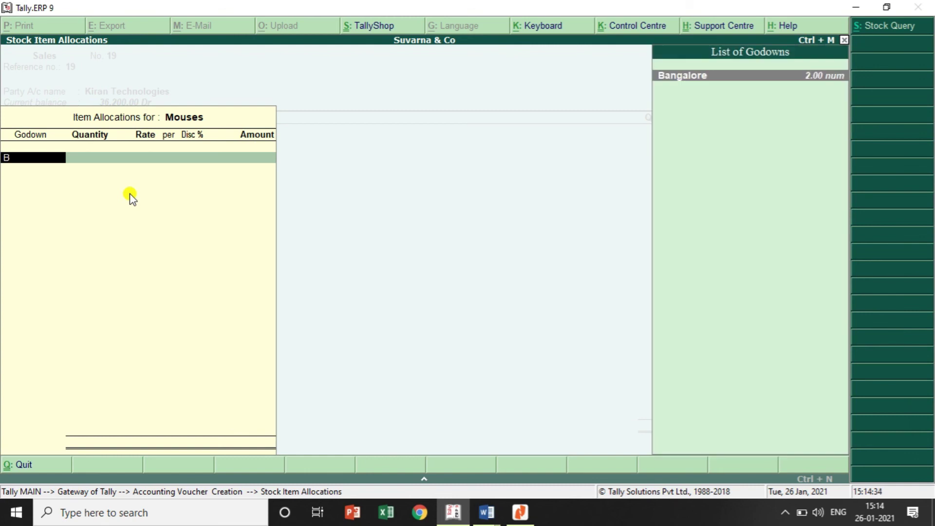
pyautogui.press('Return')
# Set the Mouses quantity to 1, accept the rate of 600 and save the item invoice.
pyautogui.write('1')
pyautogui.press('Return')
pyautogui.press('Return')
pyautogui.press('Return')
pyautogui.press('Return')
pyautogui.press('Return')
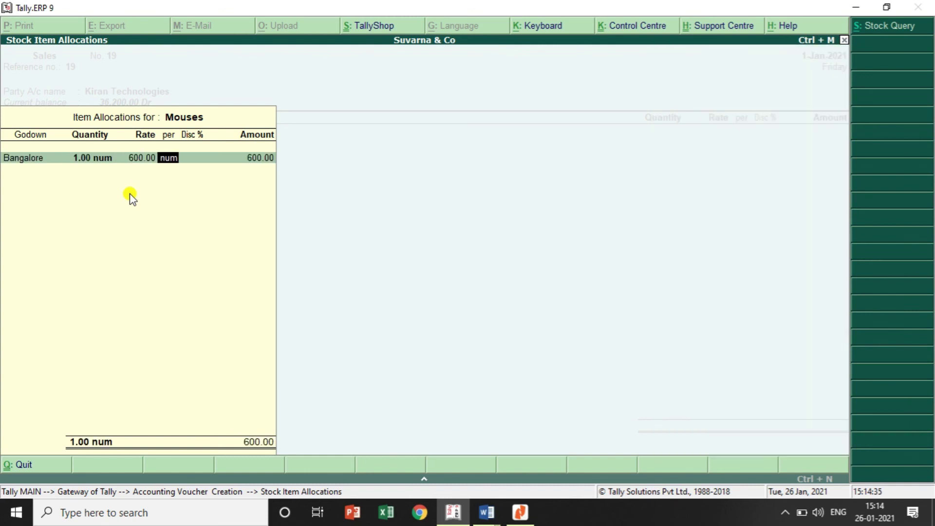
pyautogui.press('Return')
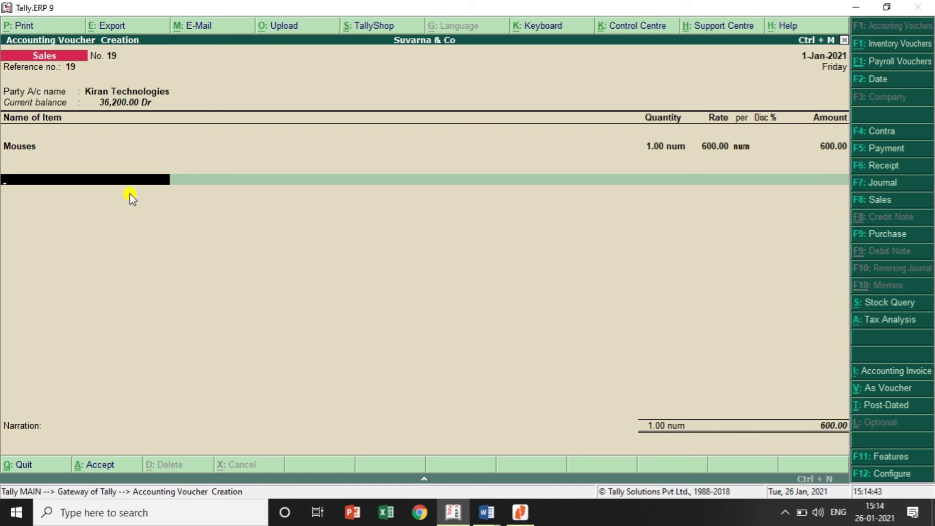
pyautogui.hotkey('ctrl', 'a')
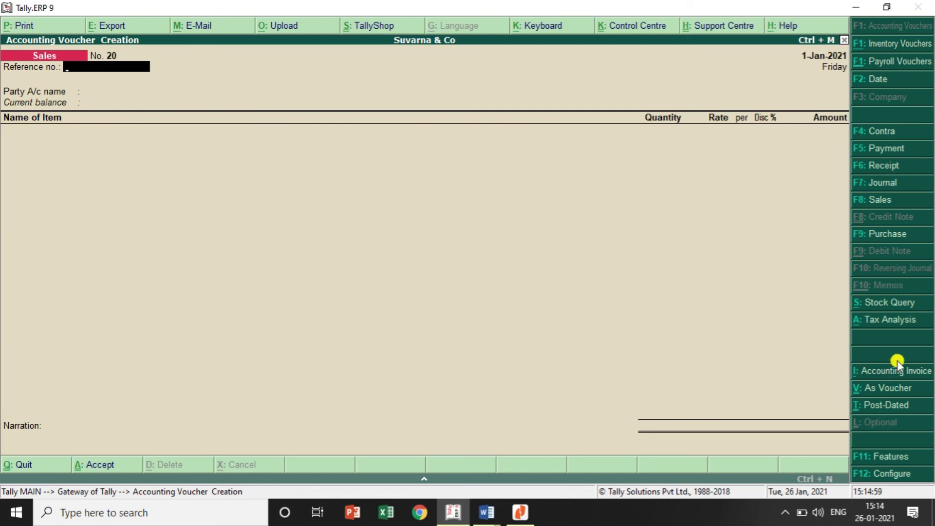
# Switch the blank sales entry to voucher mode, over to invoice mode and back to voucher mode.
pyautogui.click(885, 390)
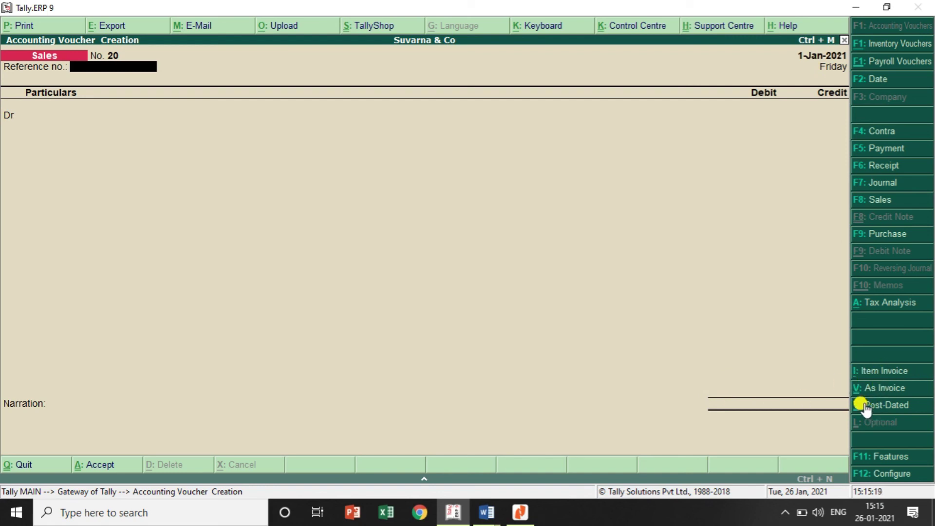
pyautogui.click(889, 387)
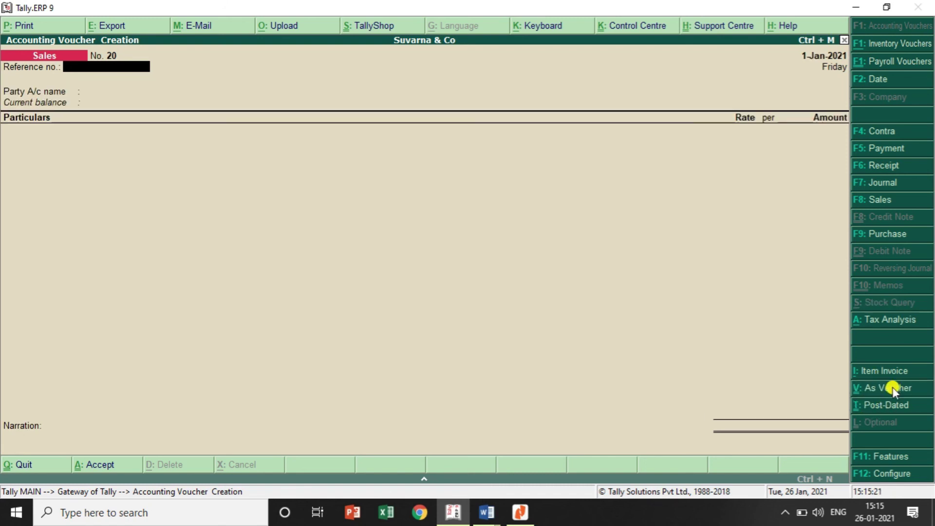
pyautogui.click(885, 388)
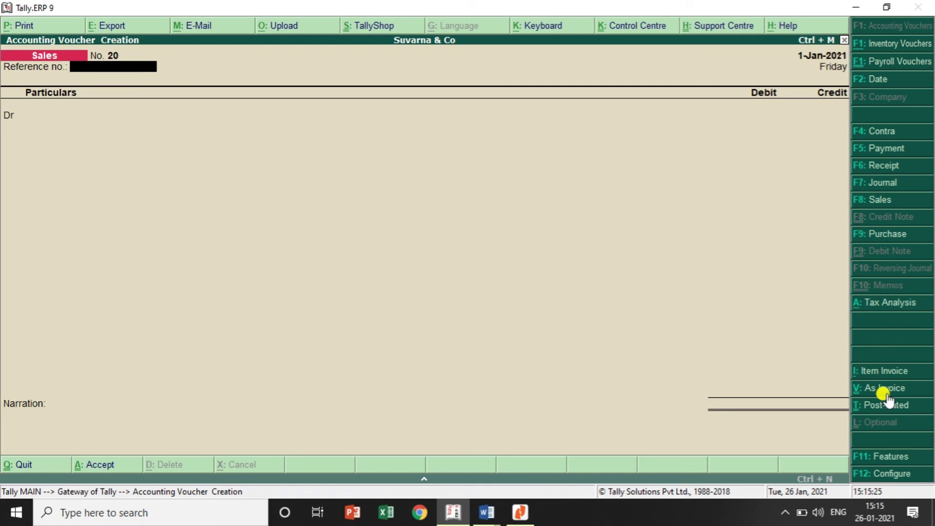
# Switch the blank sales entry between accounting invoice and voucher modes, over to item invoice mode and back to accounting invoice mode.
pyautogui.click(884, 392)
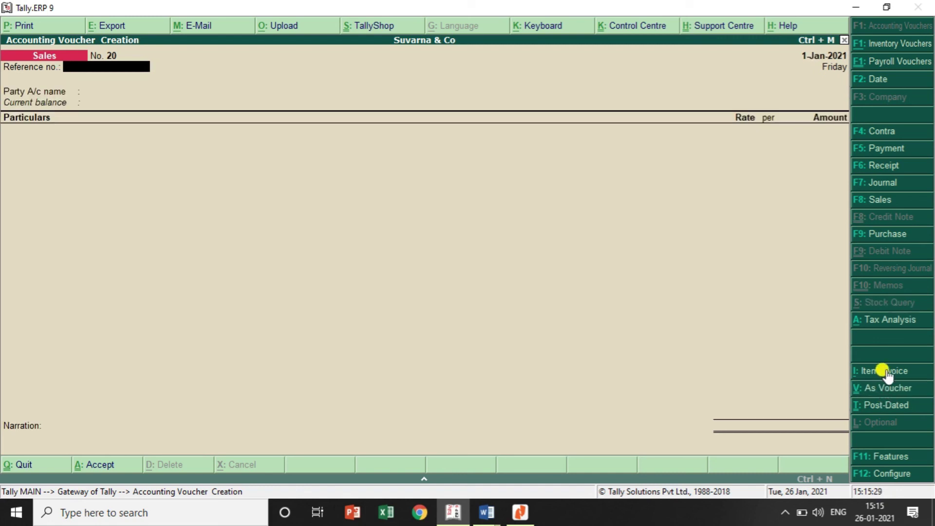
pyautogui.click(883, 389)
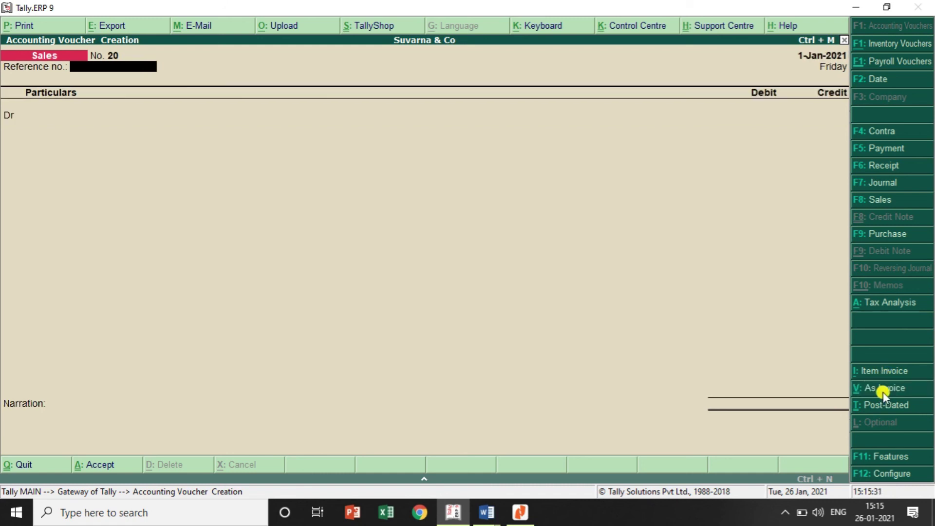
pyautogui.click(892, 390)
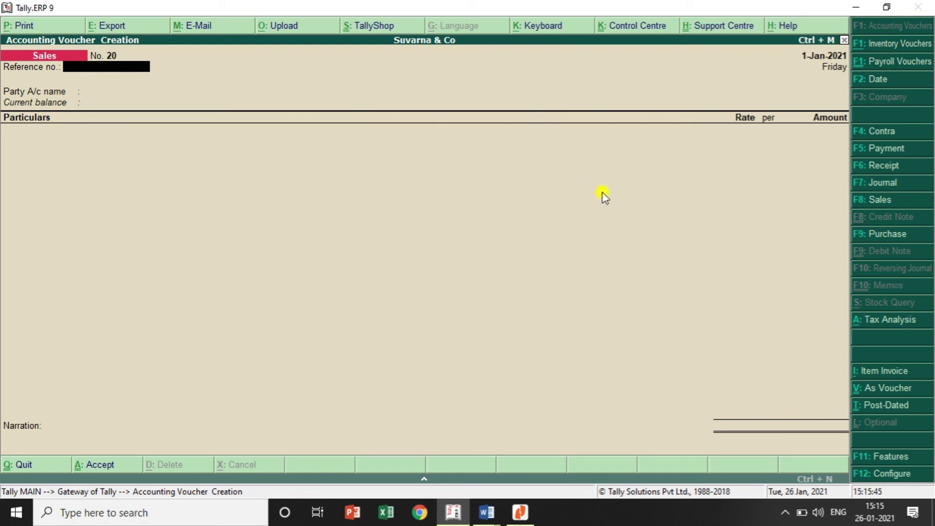
pyautogui.click(880, 373)
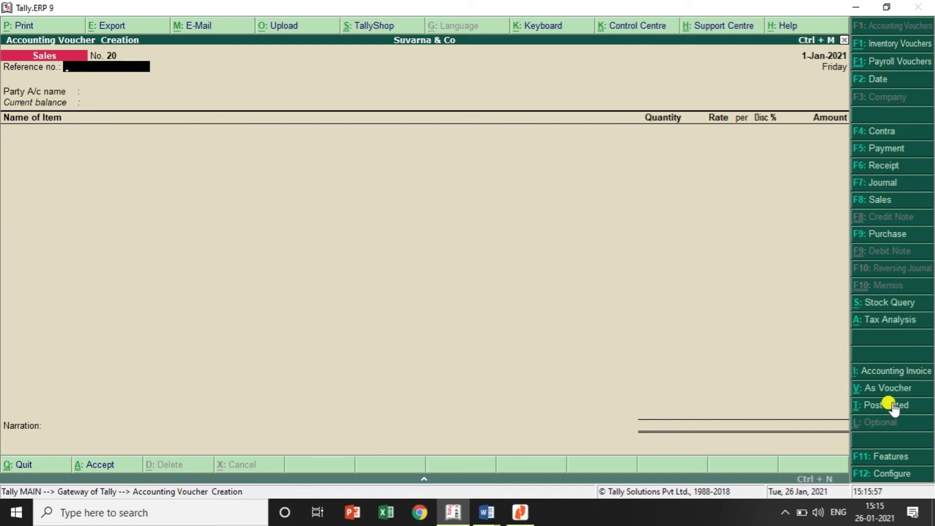
pyautogui.click(897, 375)
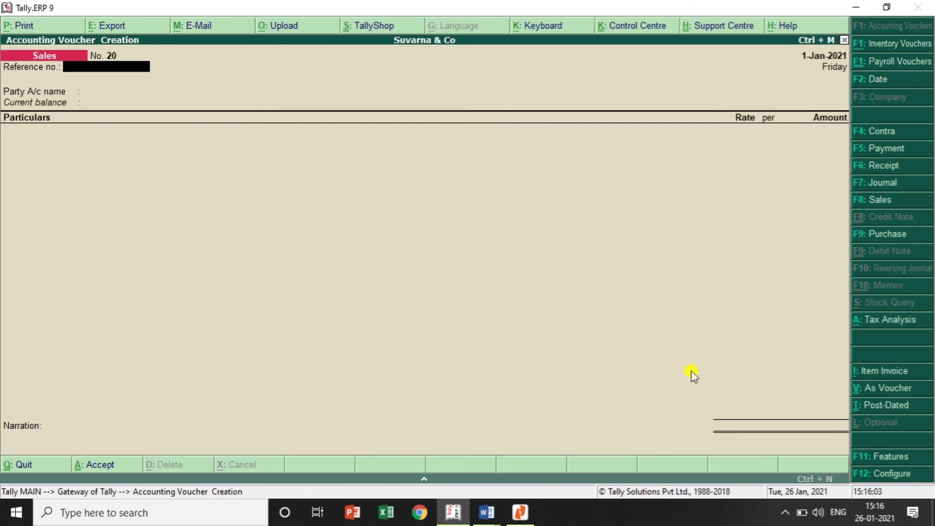
# Quit the blank sales entry without saving and return to the Gateway of Tally.
pyautogui.press('Escape')
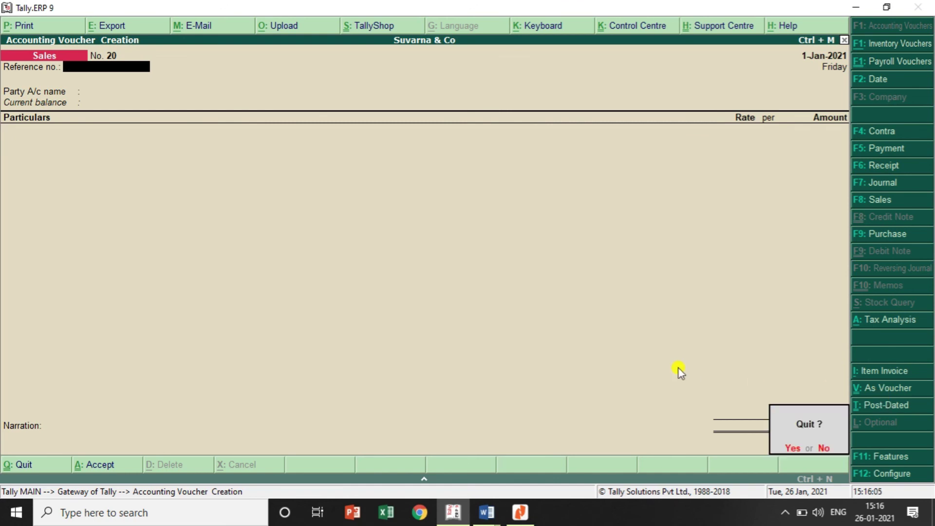
pyautogui.press('Return')
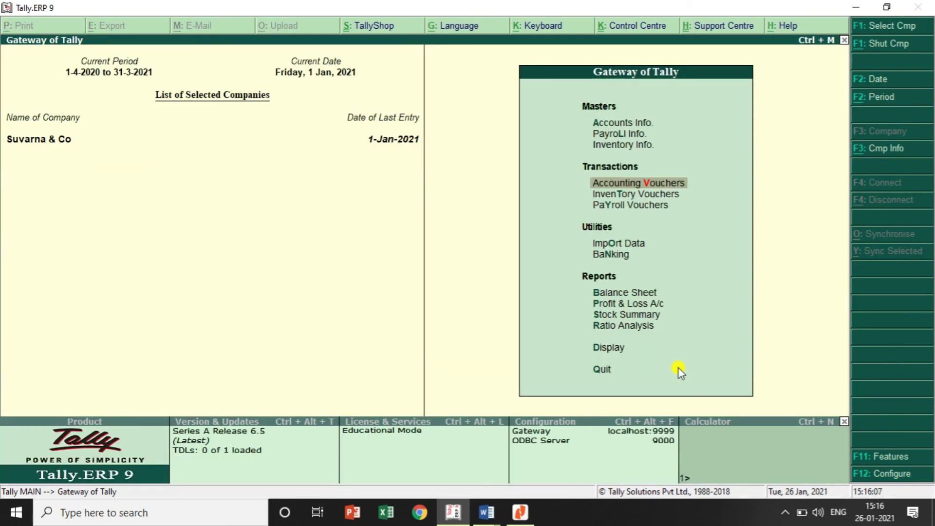